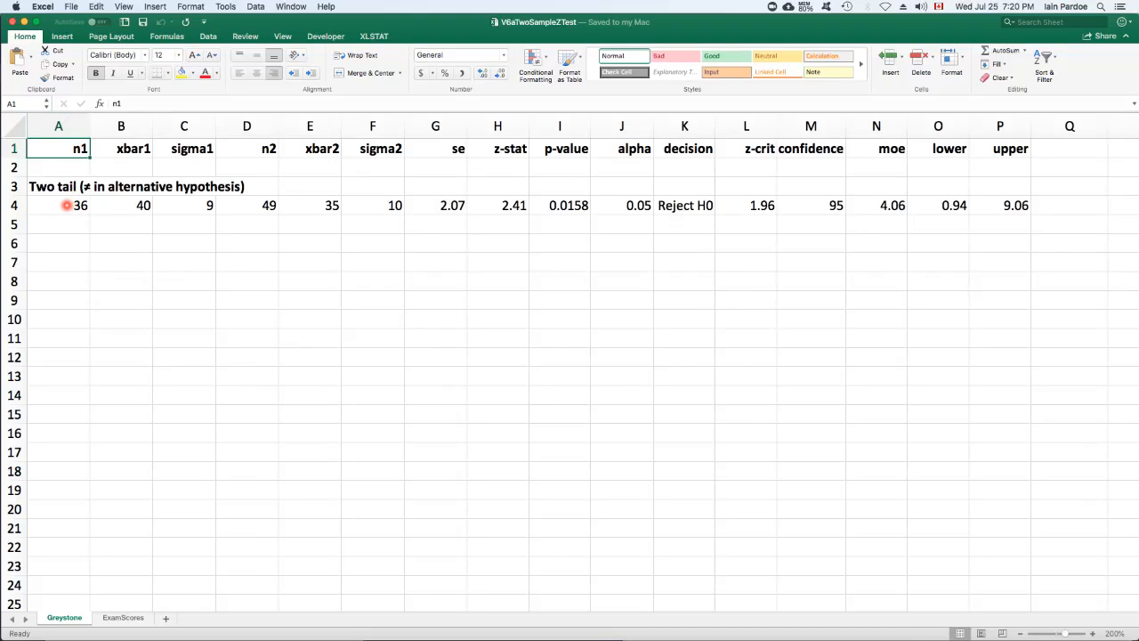
# Review the sample size, mean and sigma inputs of both samples in row 4, cells A4 to F4
pyautogui.click(66, 205)
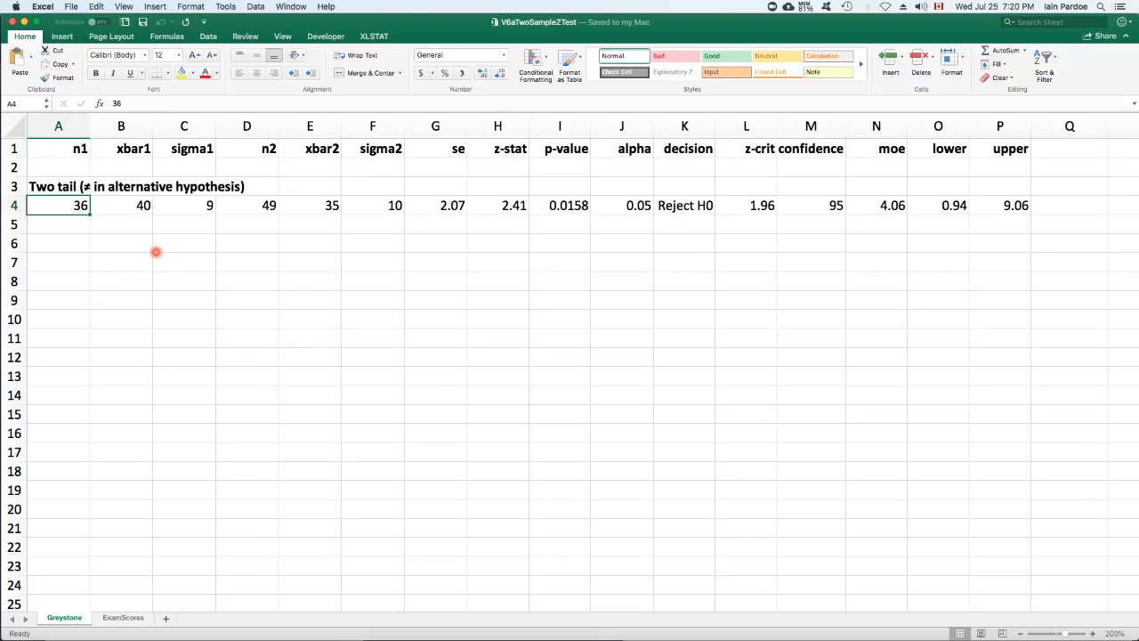
pyautogui.press('Right')
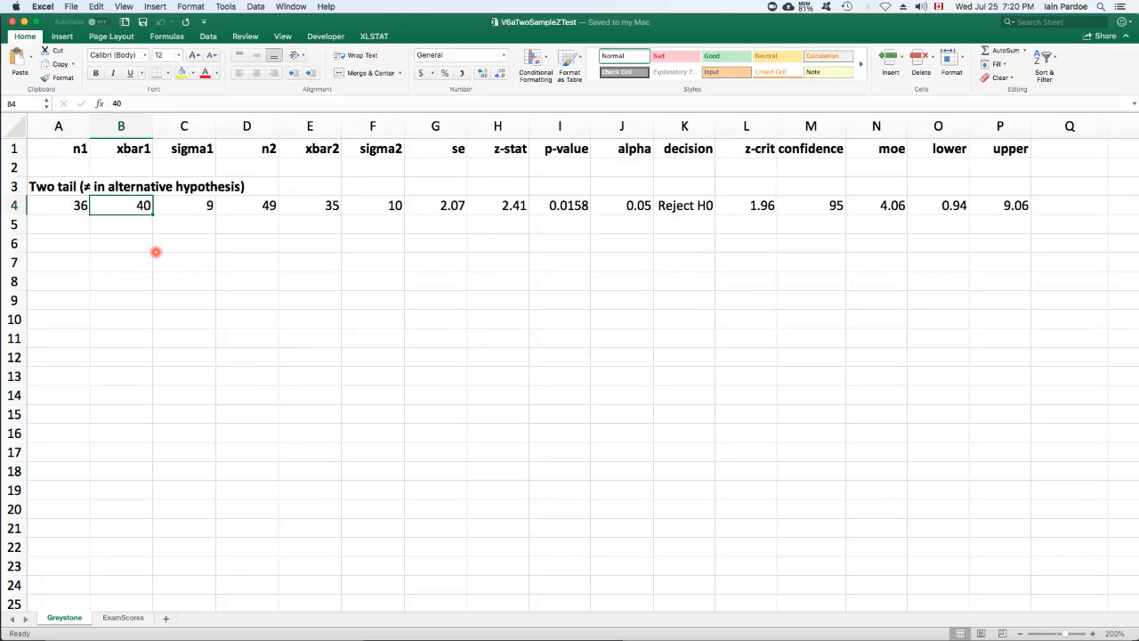
pyautogui.press('Right')
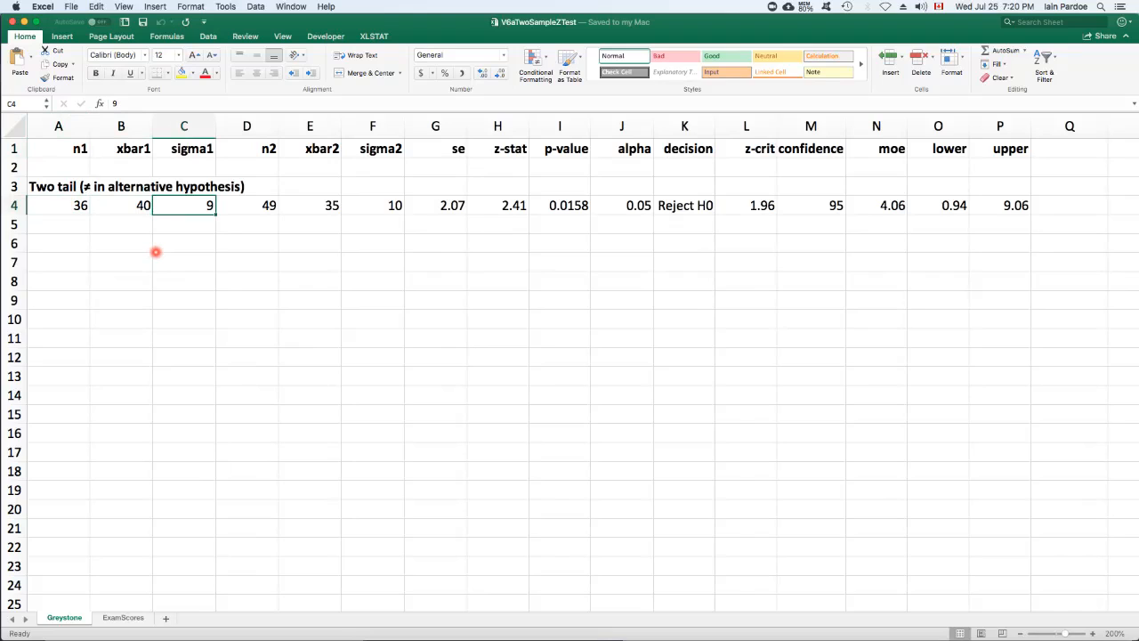
pyautogui.press('Right')
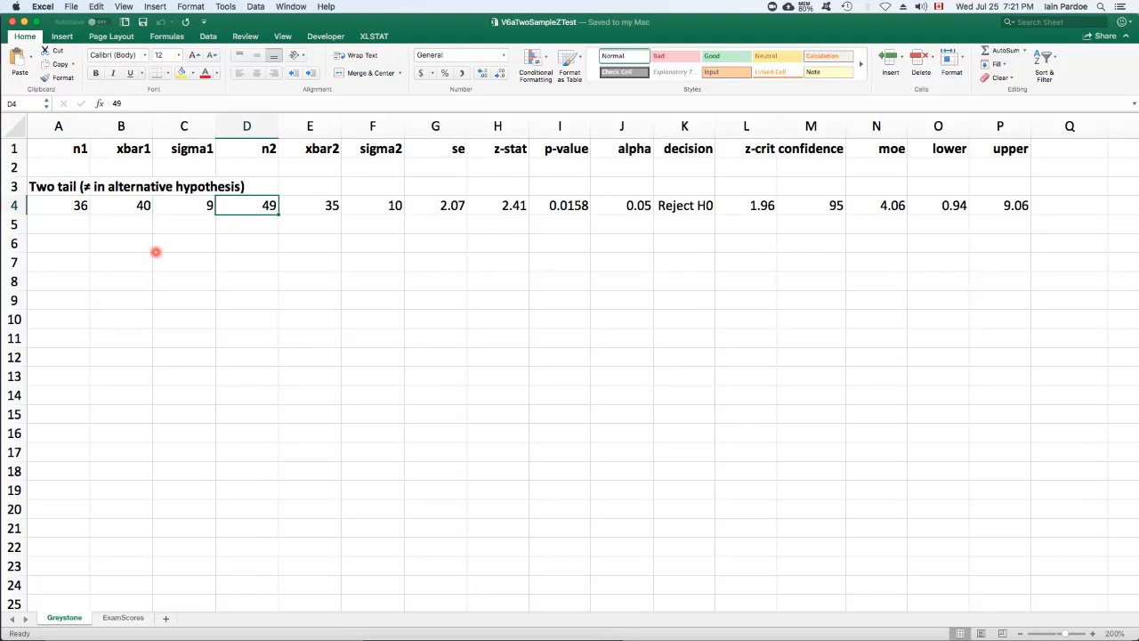
pyautogui.press('Right')
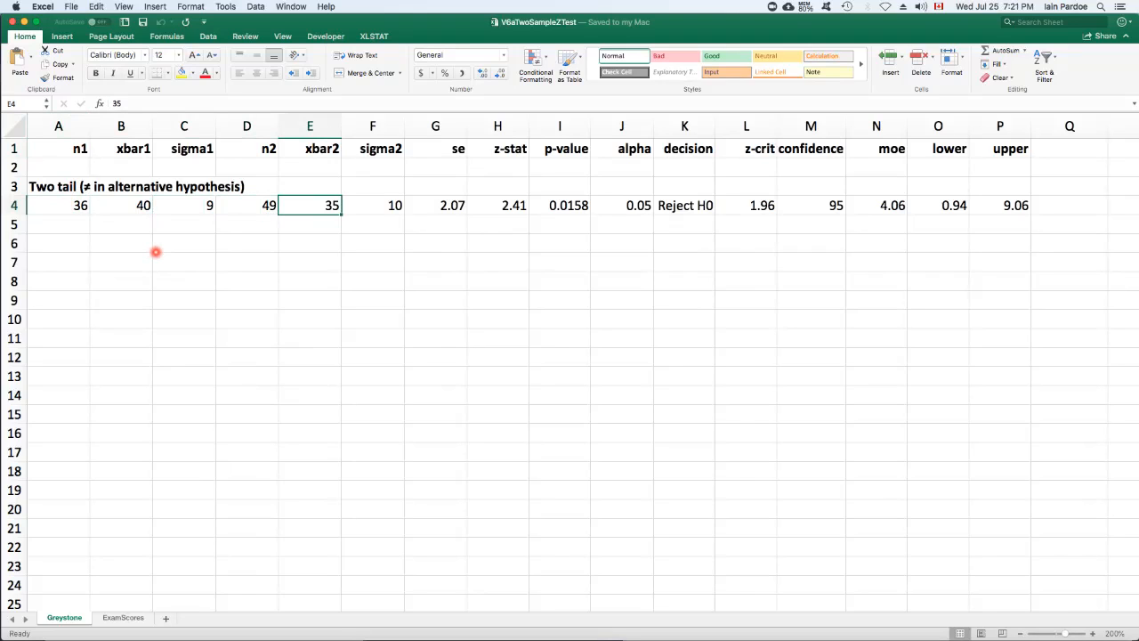
pyautogui.press('Right')
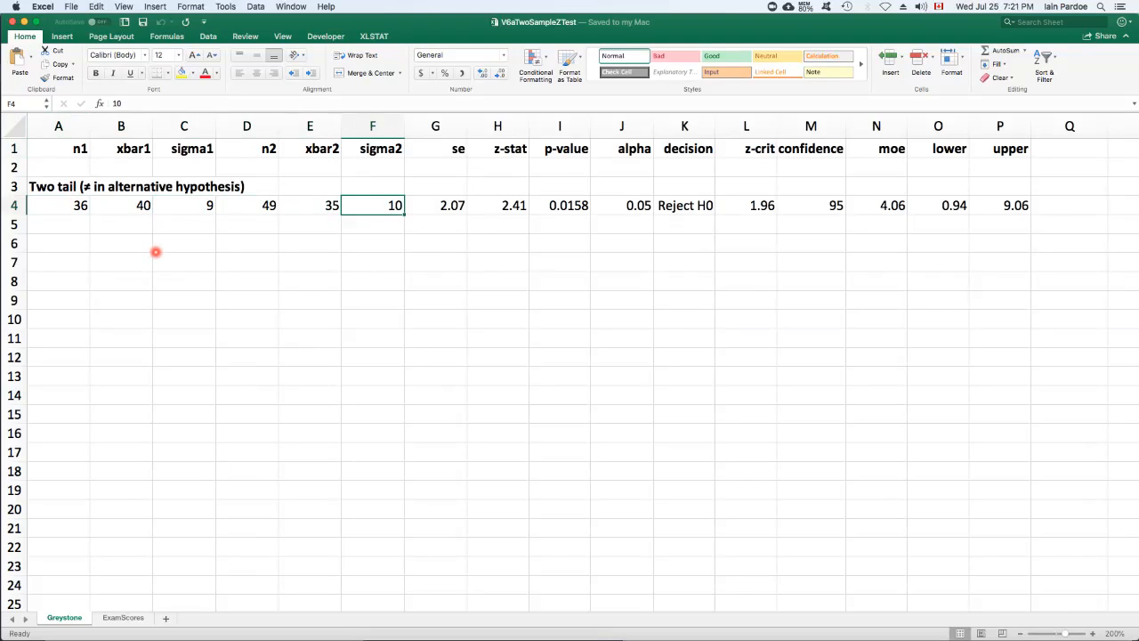
# Inspect the standard error formula in G4 together with the cells it references
pyautogui.press('Right')
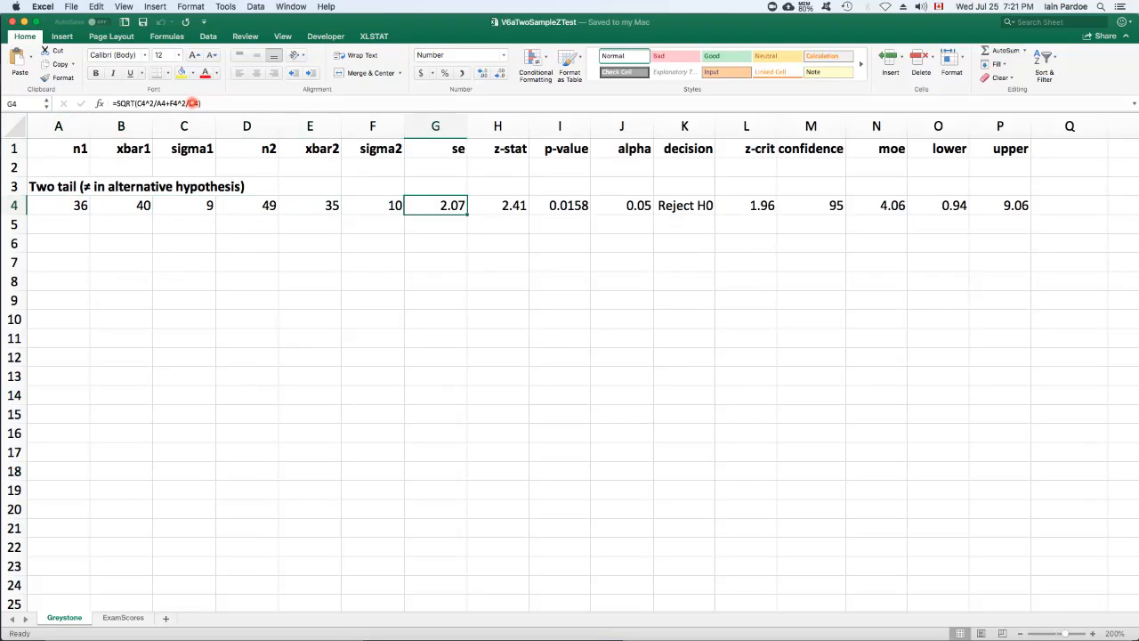
pyautogui.click(193, 103)
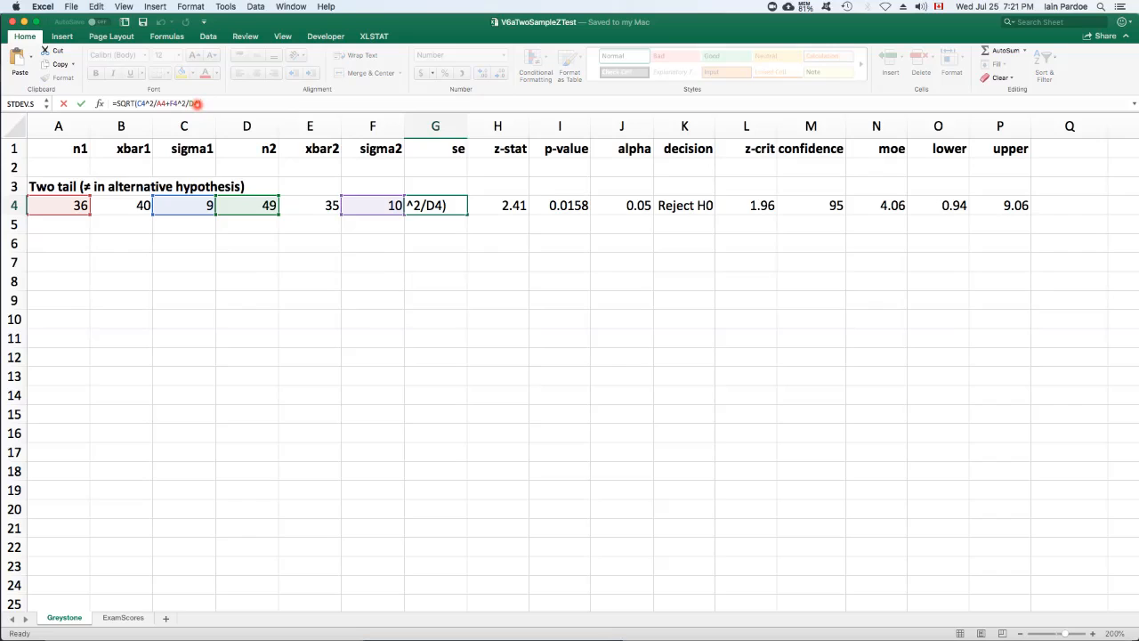
pyautogui.press('Return')
pyautogui.press('Up')
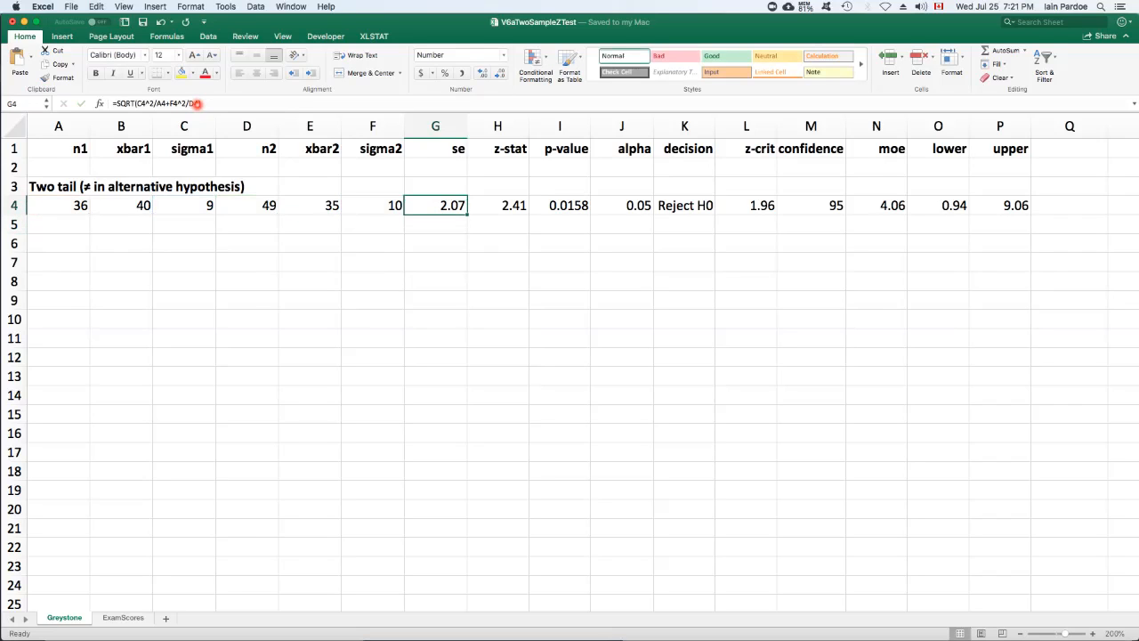
# Inspect the z-statistic formula in H4 together with the cells it references
pyautogui.press('Right')
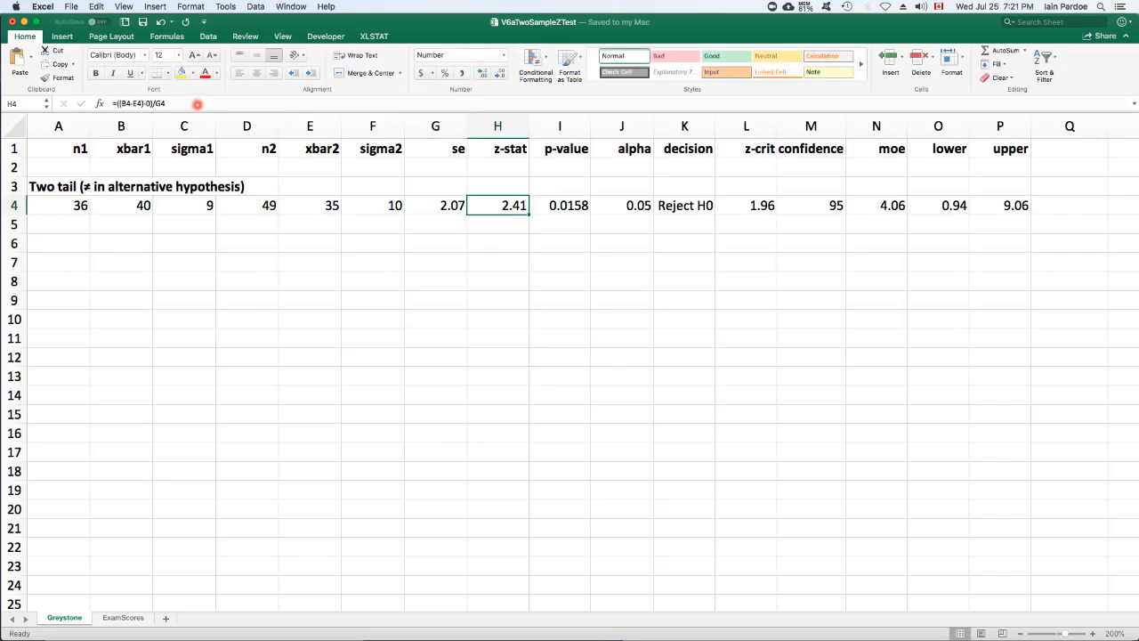
pyautogui.click(197, 104)
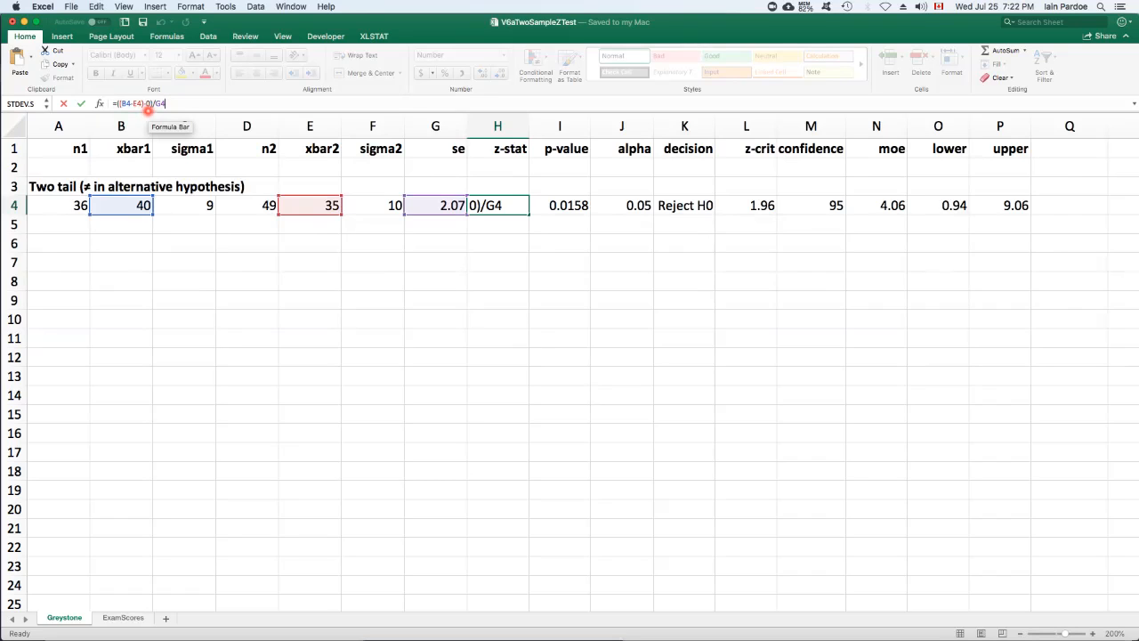
pyautogui.press('Return')
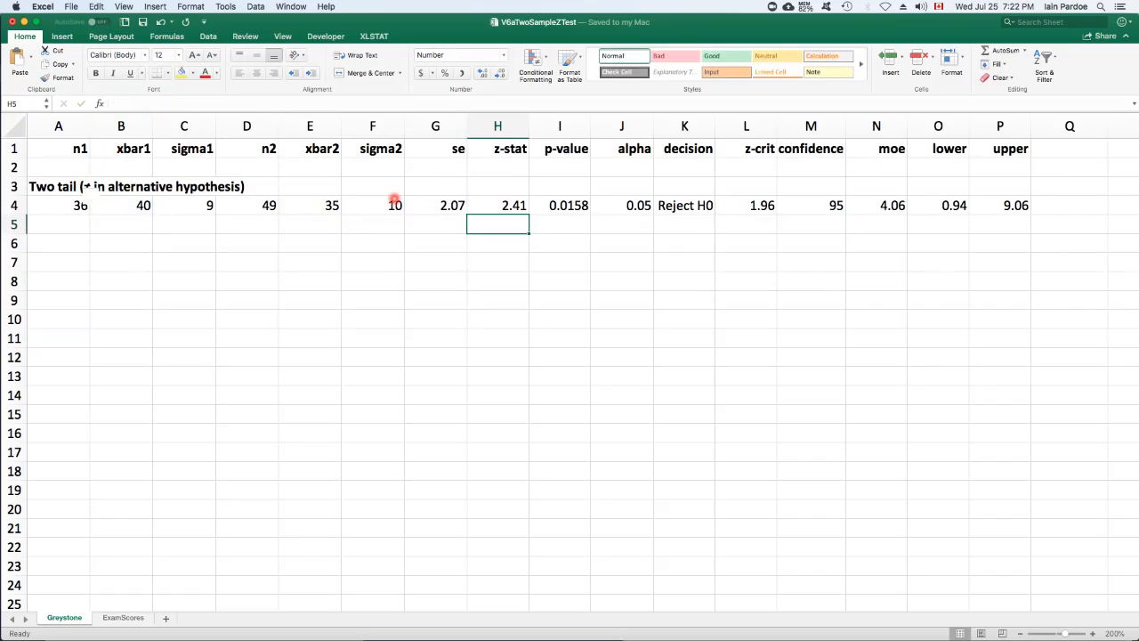
# Inspect the two-tail p-value formula in I4 and the z-statistic cell it references
pyautogui.click(568, 206)
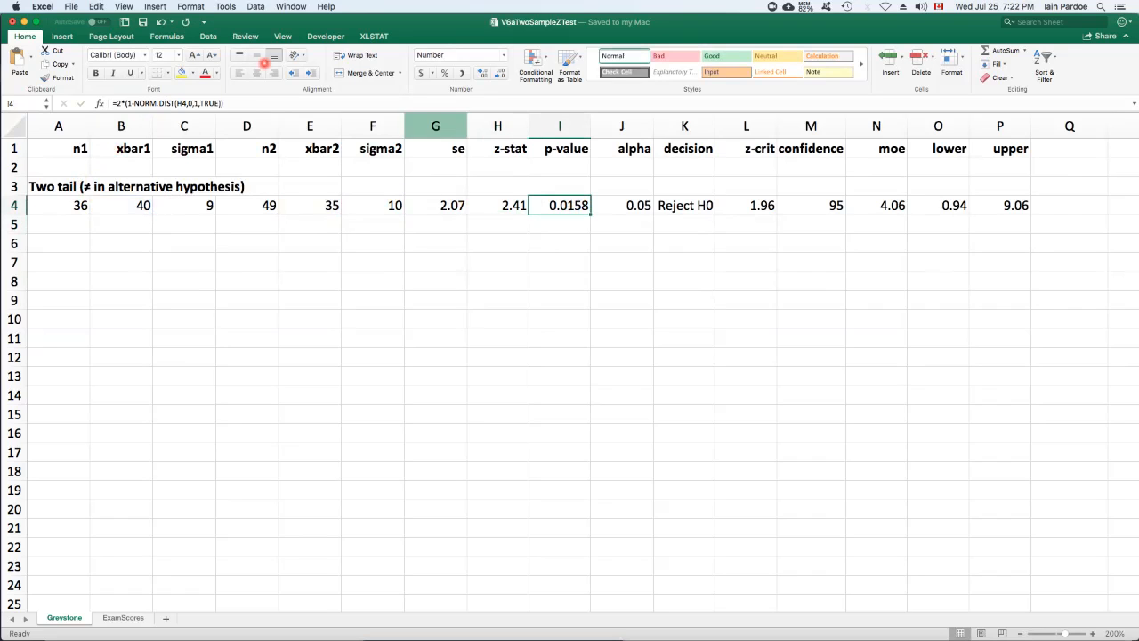
pyautogui.click(234, 104)
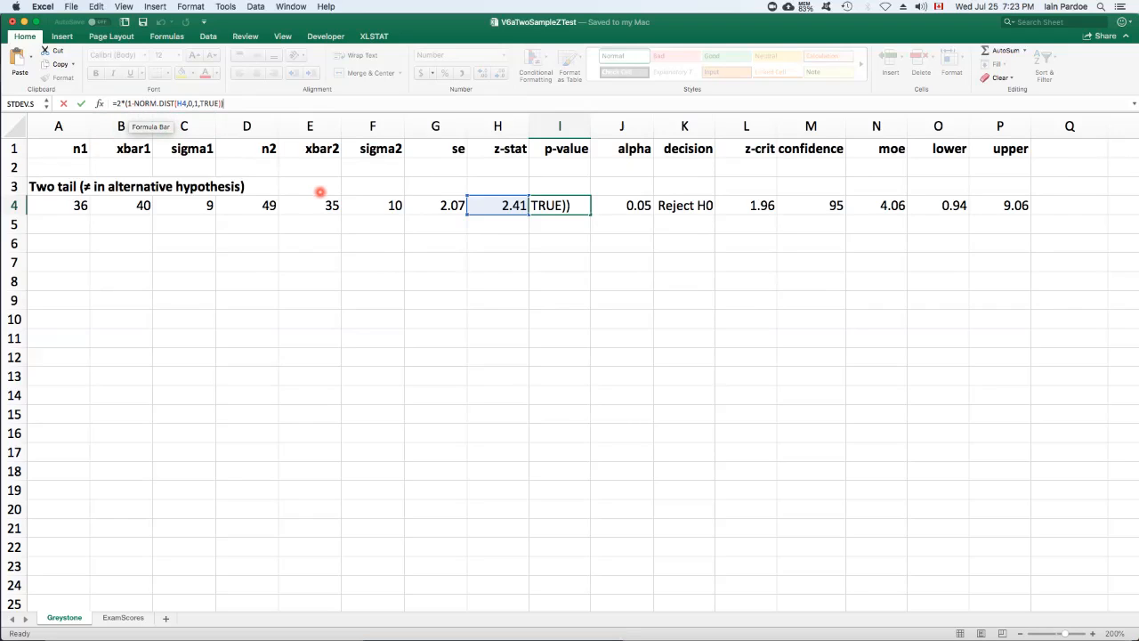
pyautogui.press('Return')
pyautogui.press('Up')
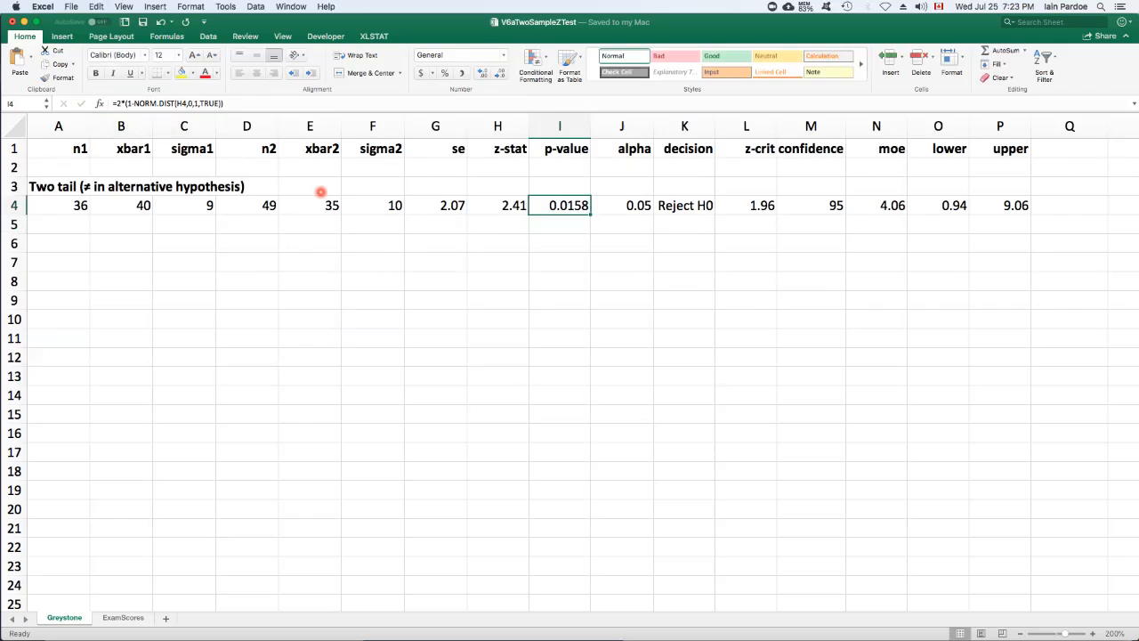
# Check the alpha level in J4 and inspect the IF formula in K4 that compares the p-value with alpha
pyautogui.press('Right')
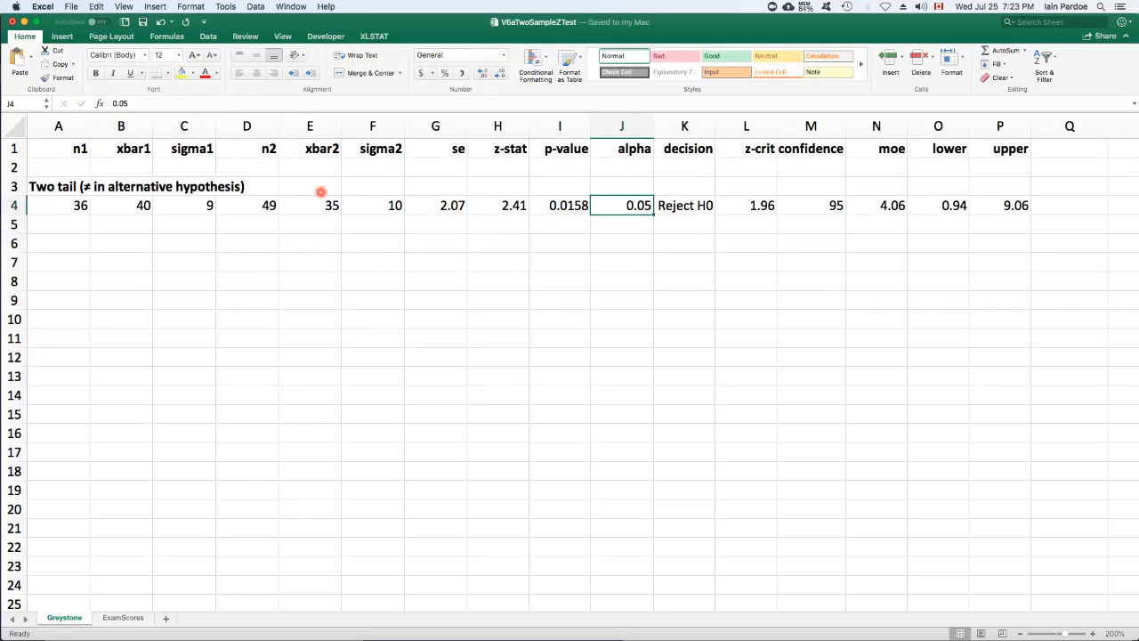
pyautogui.press('Right')
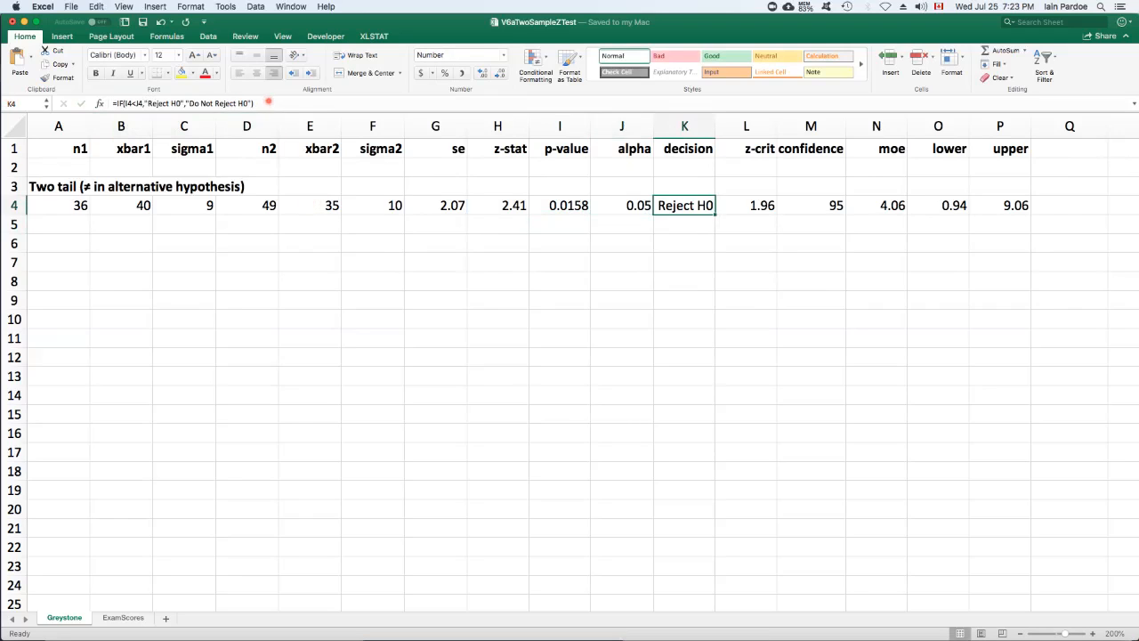
pyautogui.click(277, 103)
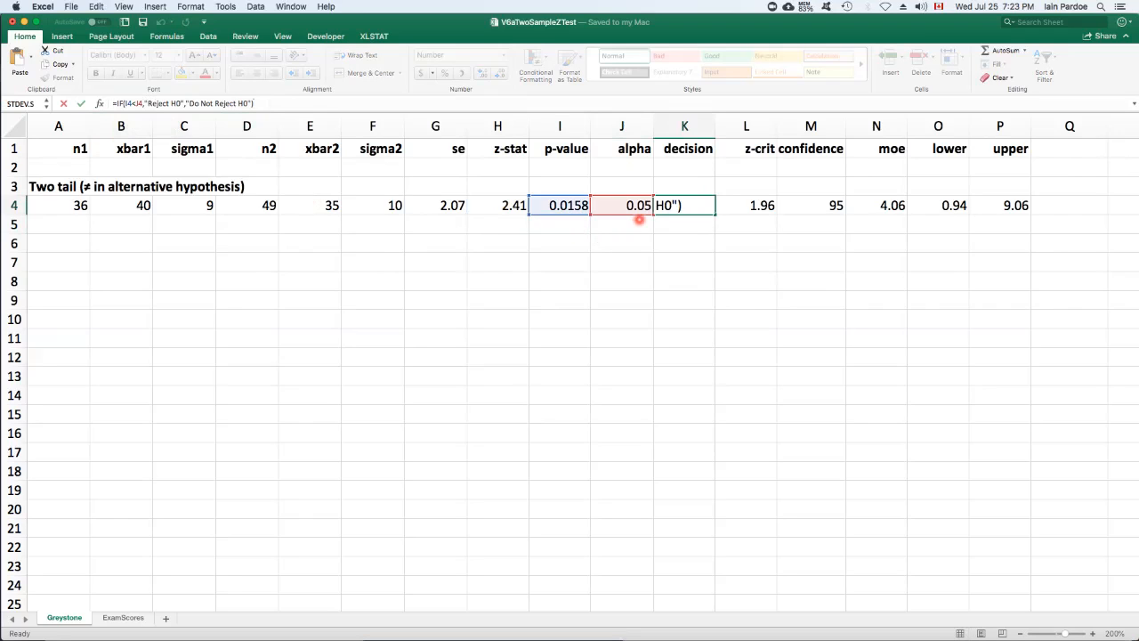
pyautogui.press('Return')
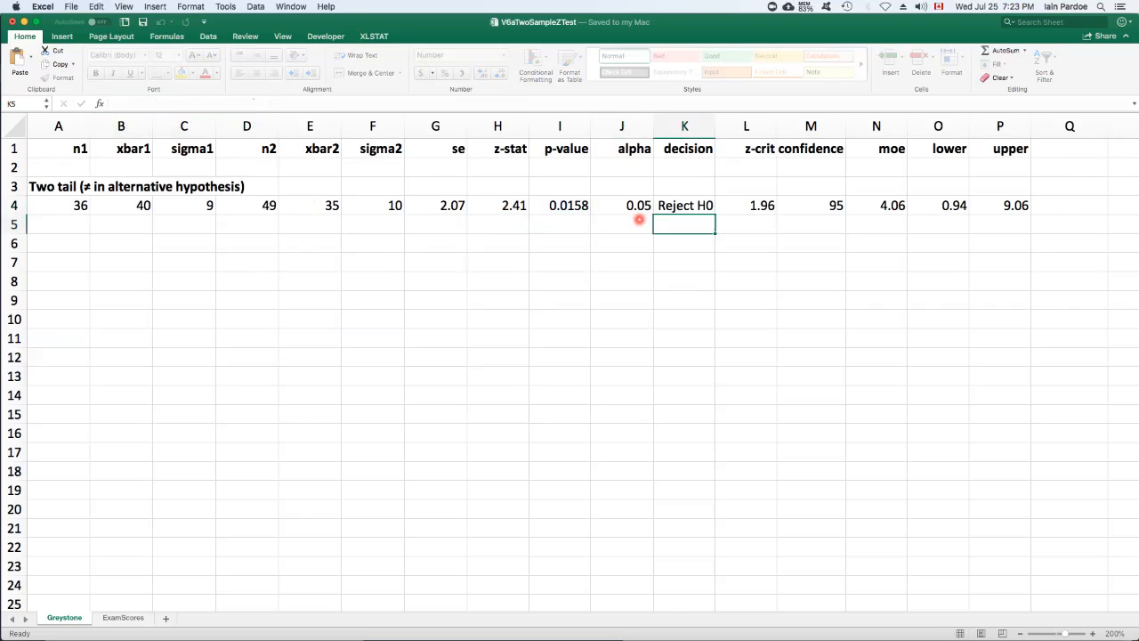
pyautogui.press('Up')
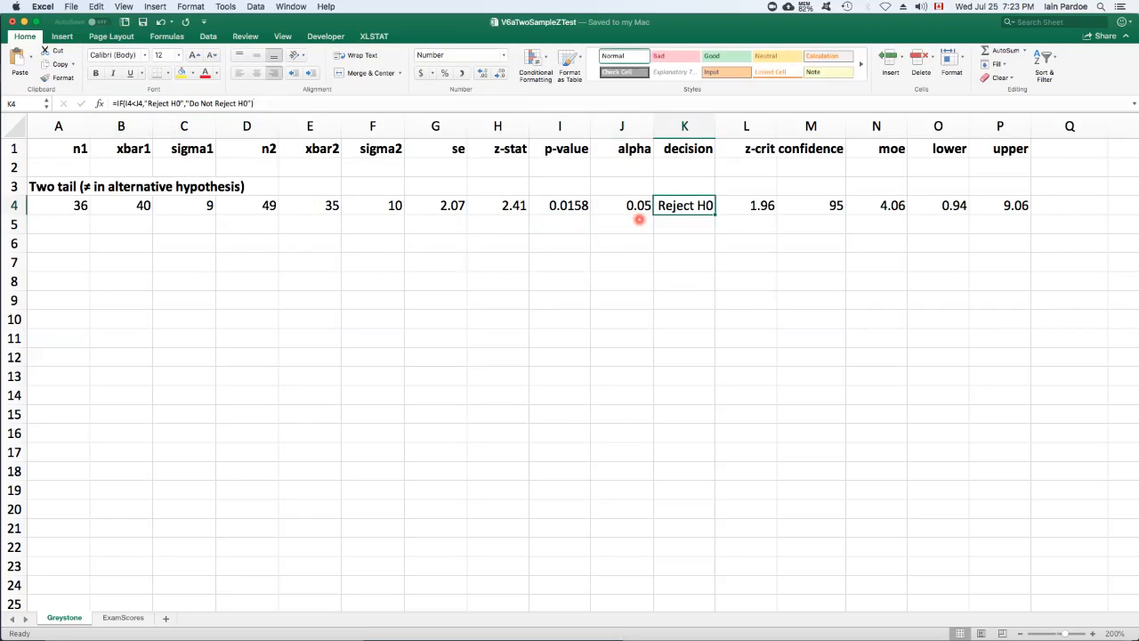
# Examine the critical z formula in L4, the alpha it uses, and how it compares with the z-statistic in H4
pyautogui.click(762, 206)
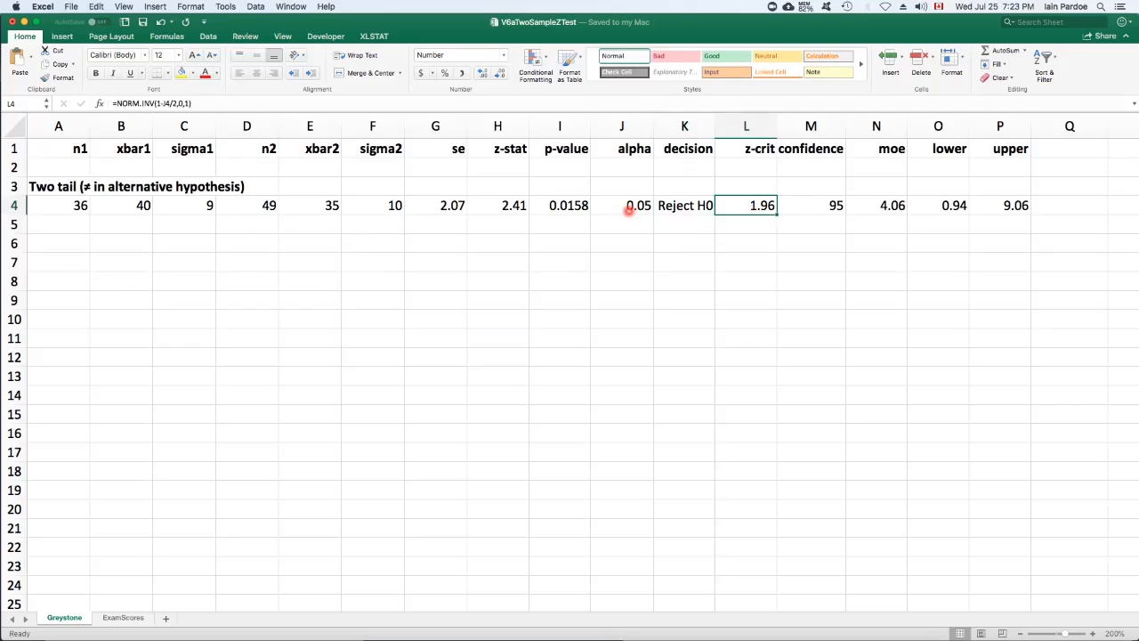
pyautogui.click(626, 206)
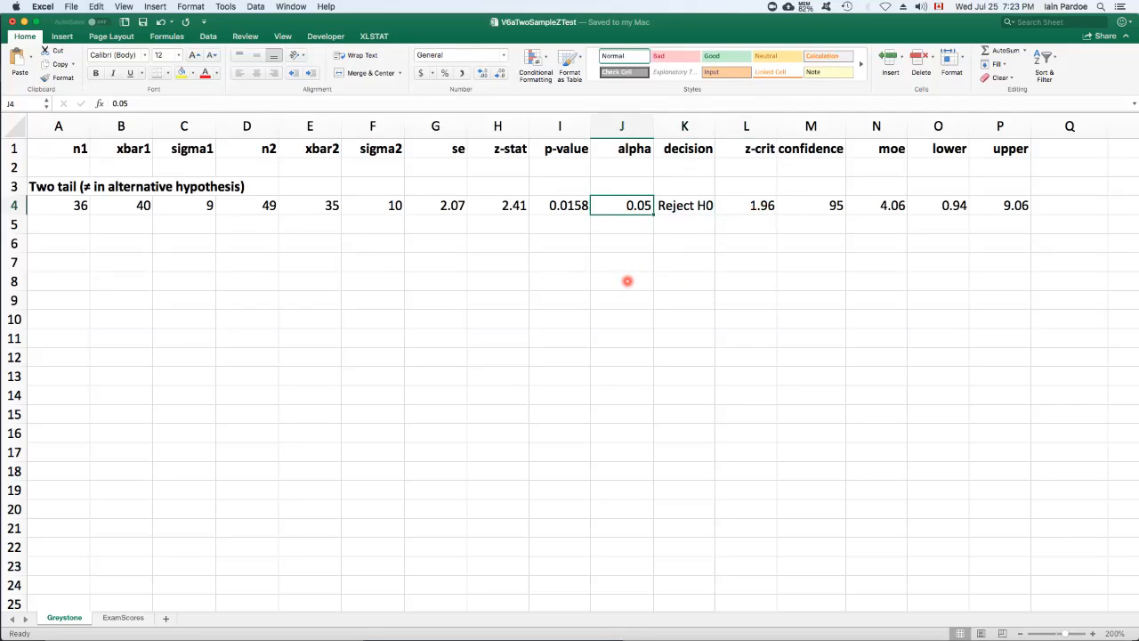
pyautogui.click(747, 205)
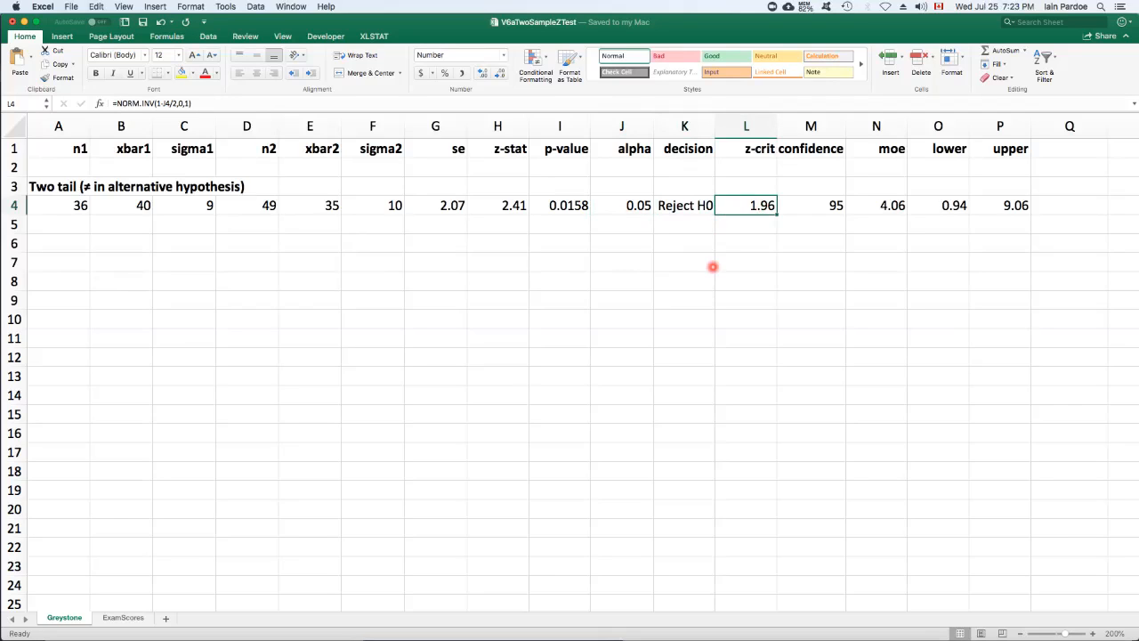
pyautogui.click(492, 207)
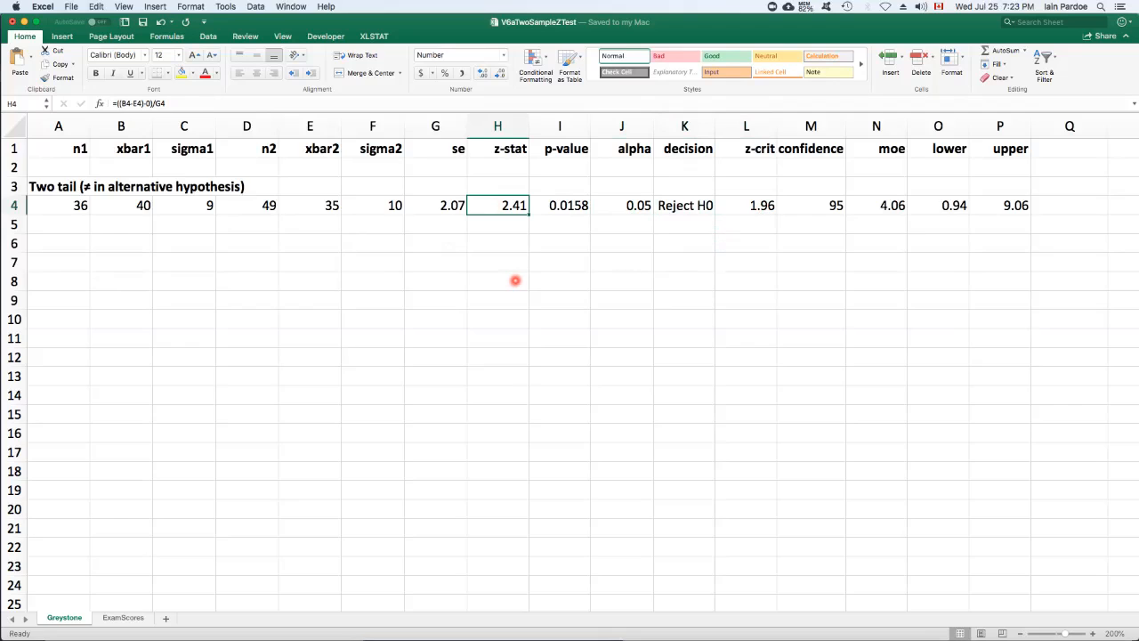
pyautogui.click(738, 208)
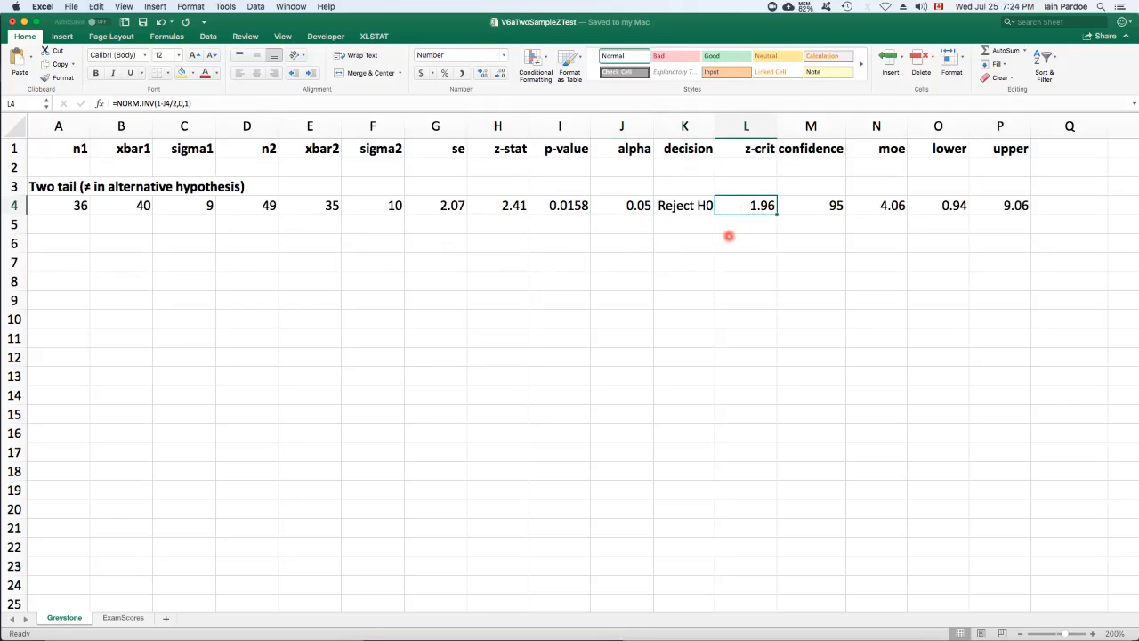
pyautogui.click(488, 206)
pyautogui.click(745, 210)
# Review the decision in K4 against the p-value in I4 and the critical z in L4
pyautogui.click(701, 205)
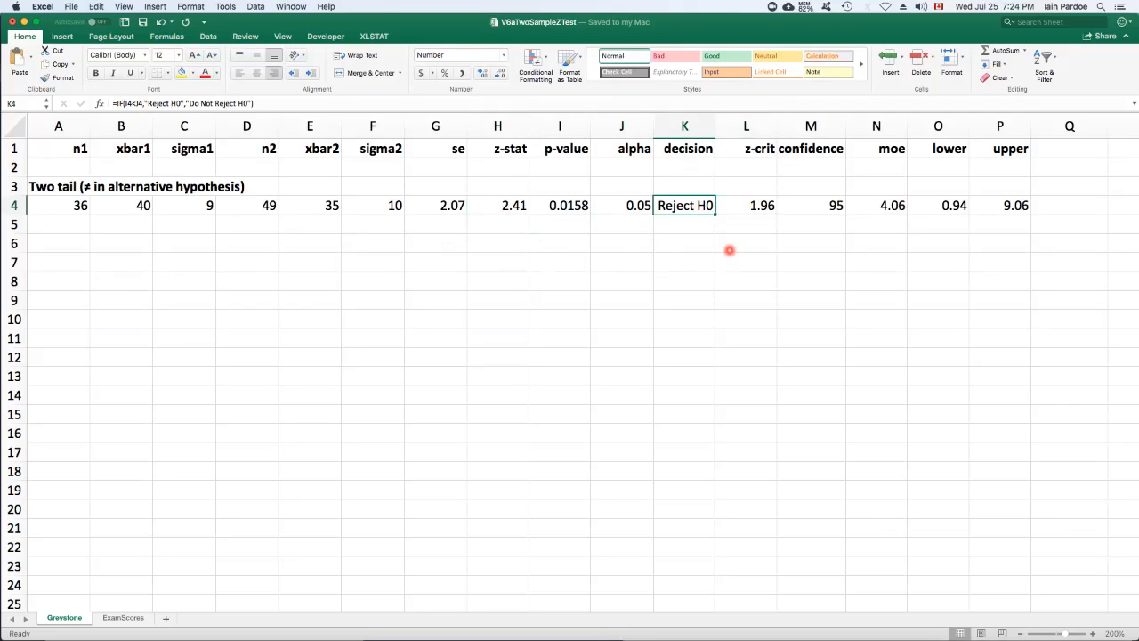
pyautogui.click(574, 205)
pyautogui.click(737, 207)
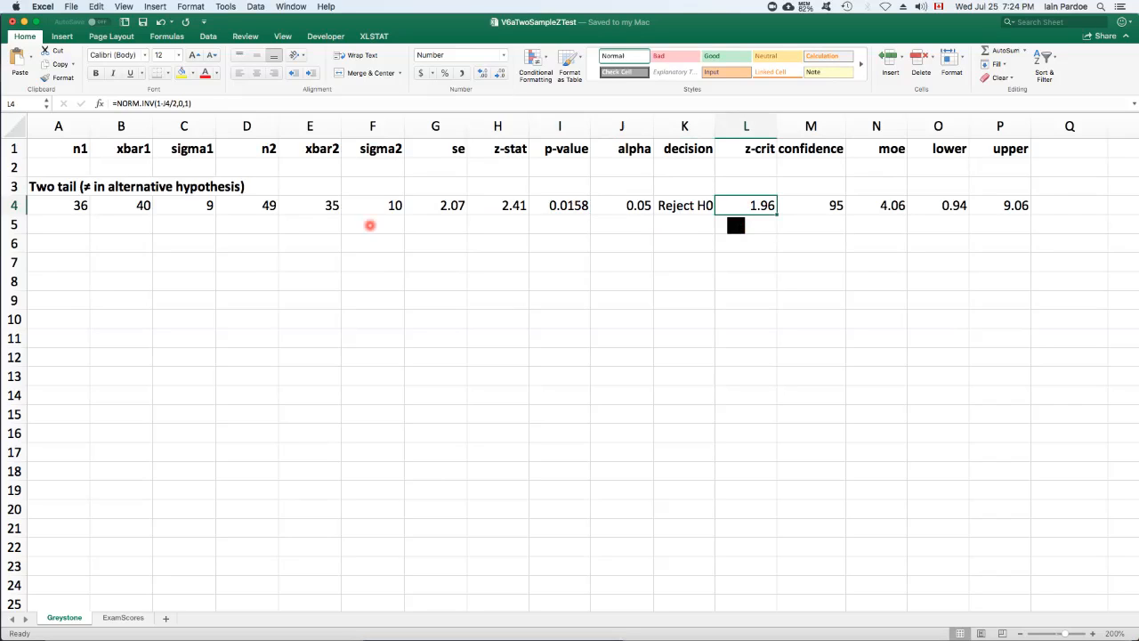
pyautogui.click(680, 212)
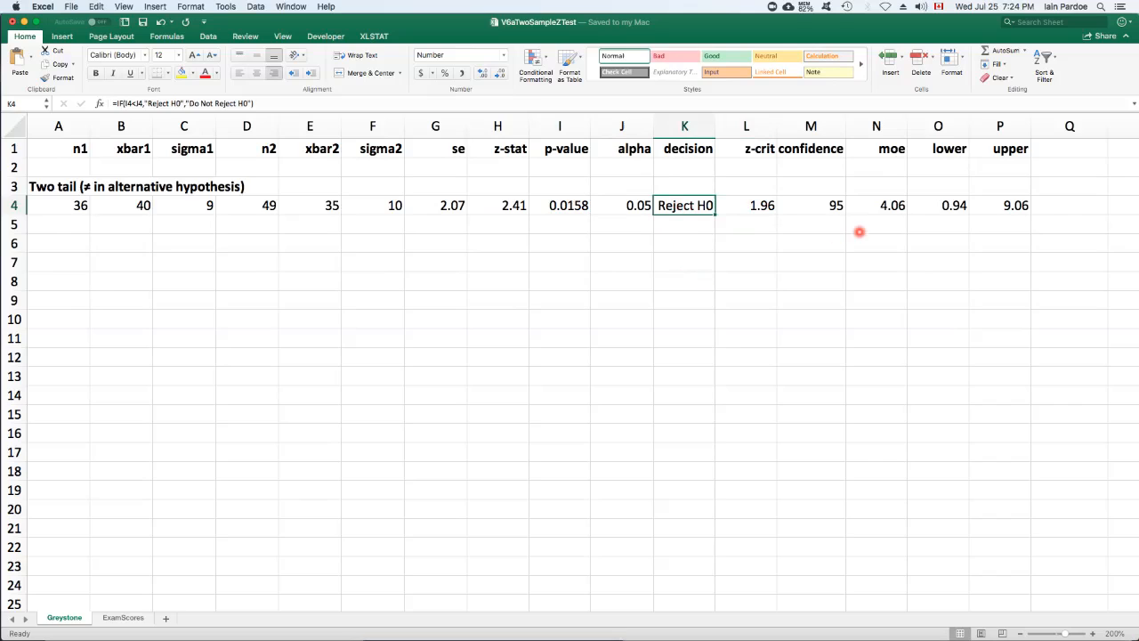
# Inspect the confidence level formula in M4 with its alpha in J4, and the margin of error formula in N4
pyautogui.click(827, 205)
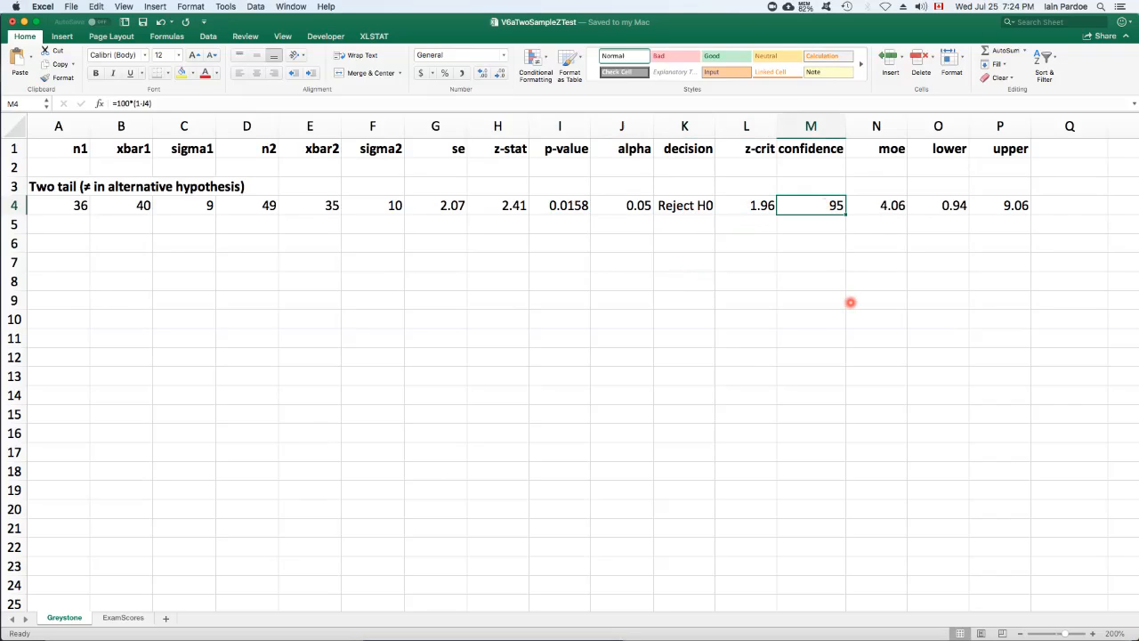
pyautogui.click(631, 205)
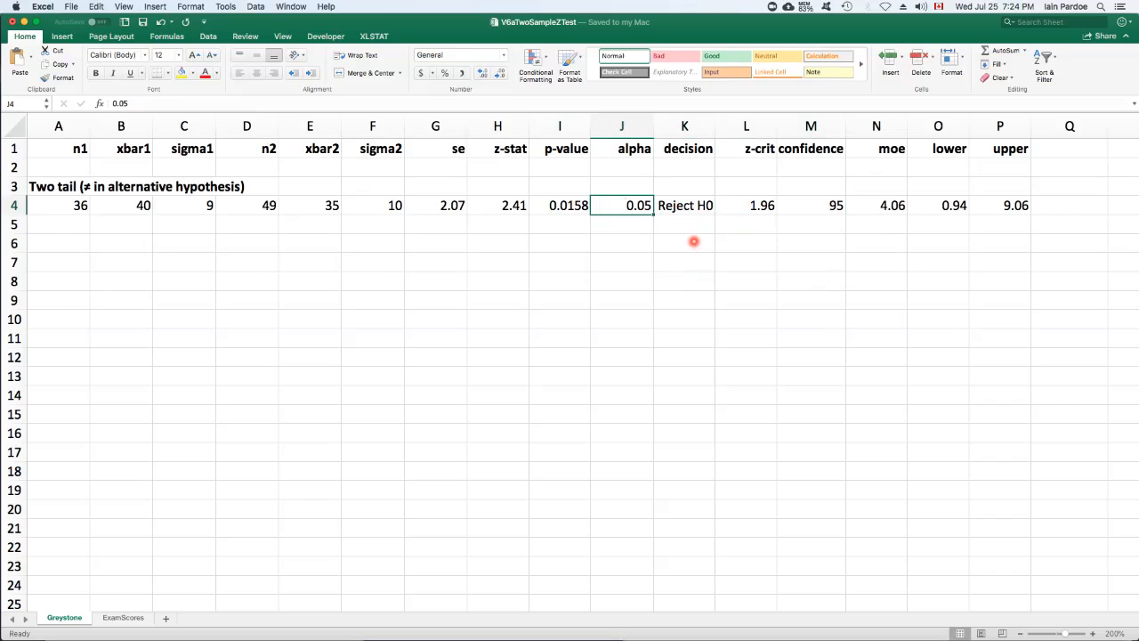
pyautogui.click(812, 204)
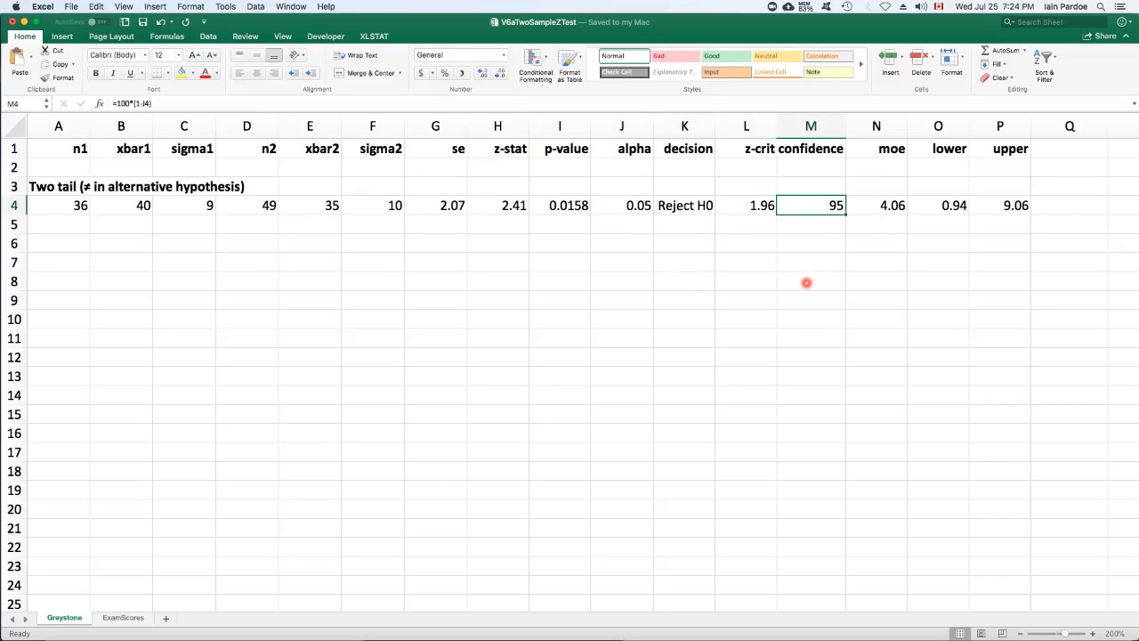
pyautogui.click(886, 206)
pyautogui.press('F2')
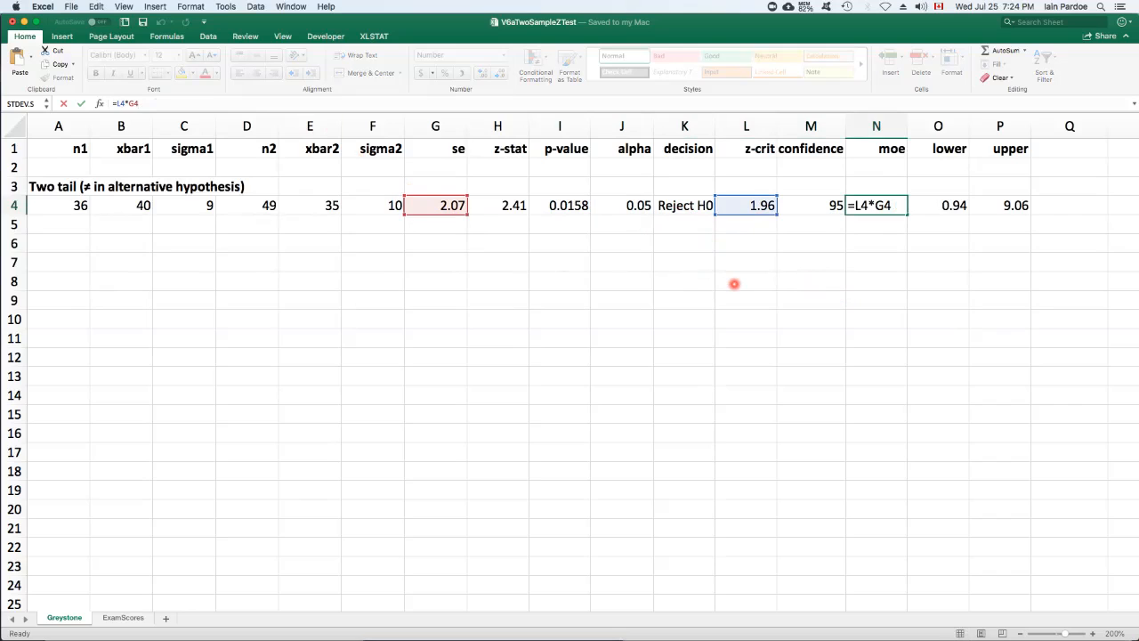
pyautogui.press('Tab')
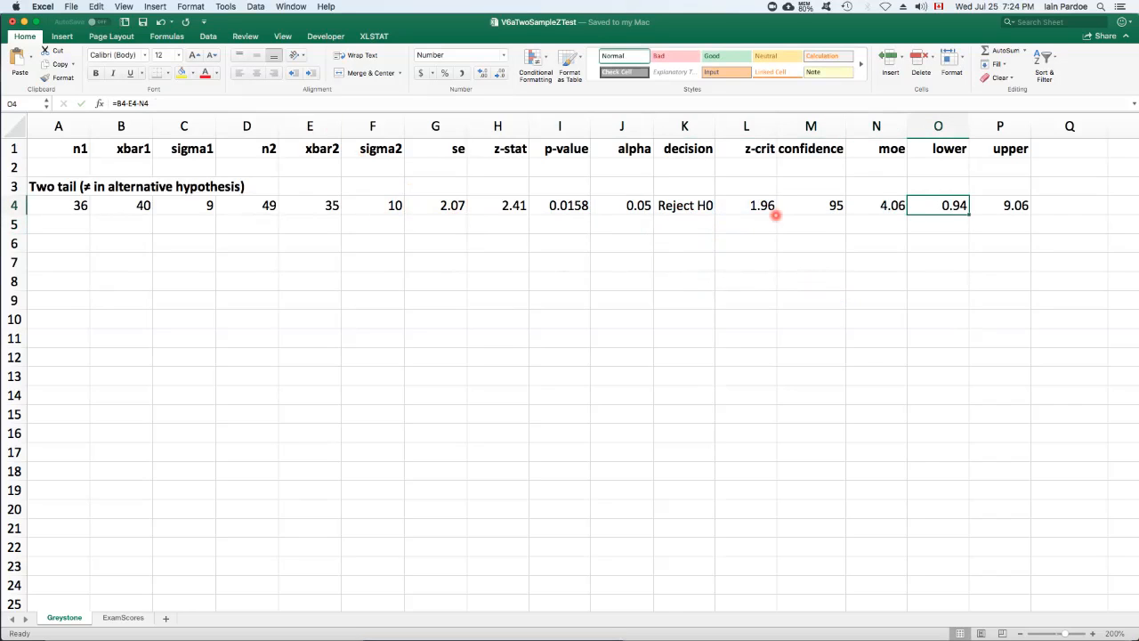
# Inspect the formulas for the lower and upper confidence limits in O4 and P4
pyautogui.click(164, 103)
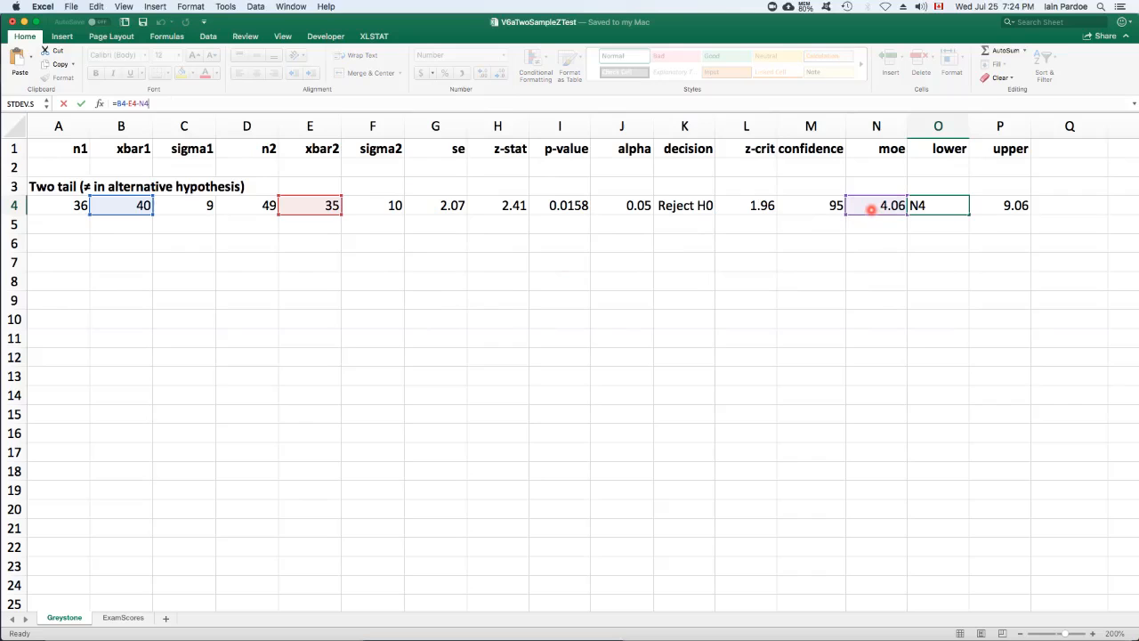
pyautogui.press('Return')
pyautogui.press('Up')
pyautogui.press('Right')
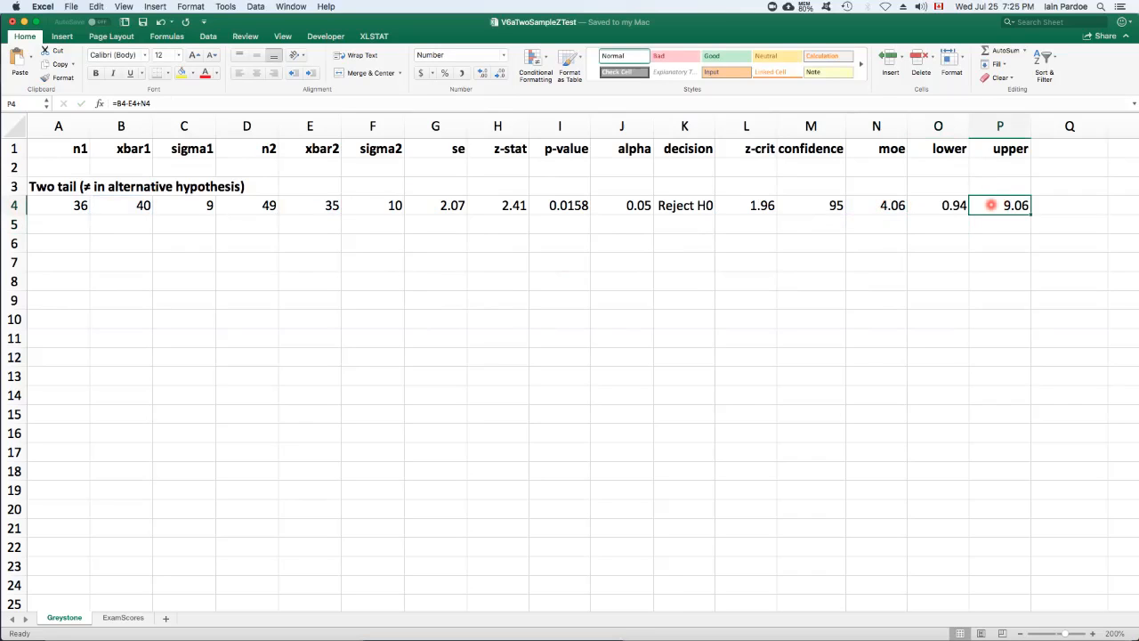
# Trace the cells used by the upper confidence limit formula in P4, and review the confidence interval in O4:P4
pyautogui.click(171, 103)
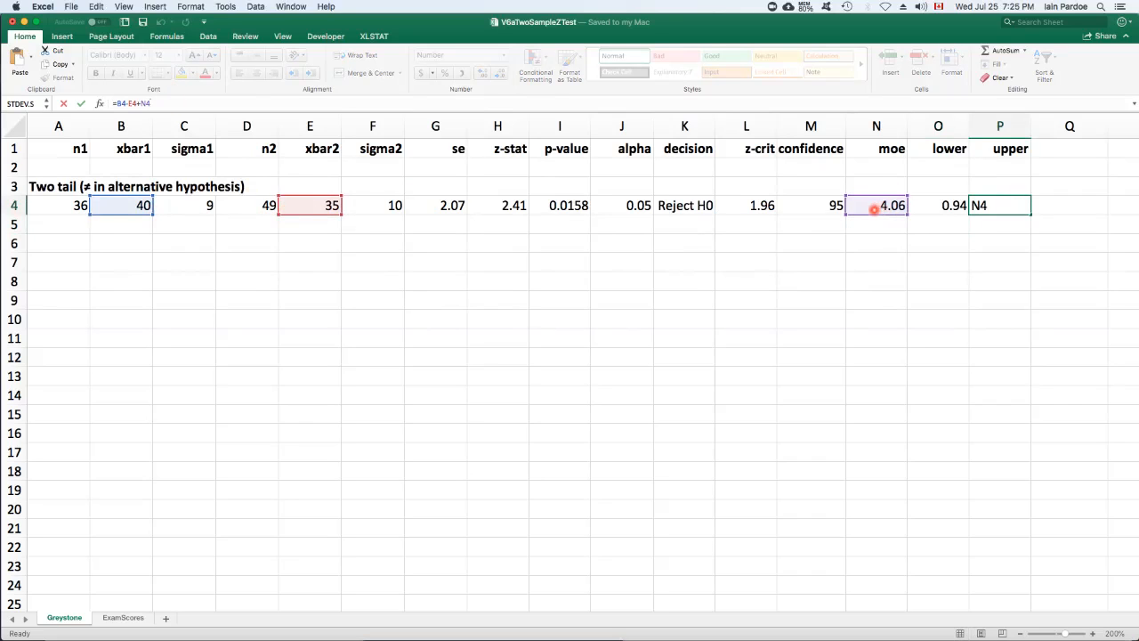
pyautogui.press('Return')
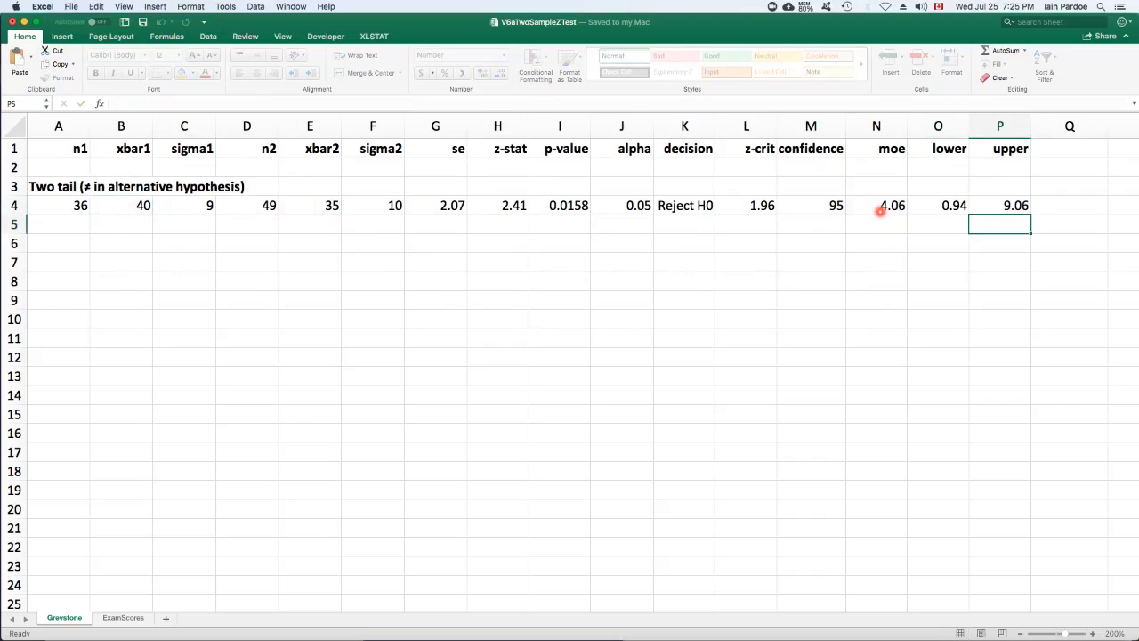
pyautogui.press('Left')
pyautogui.press('Up')
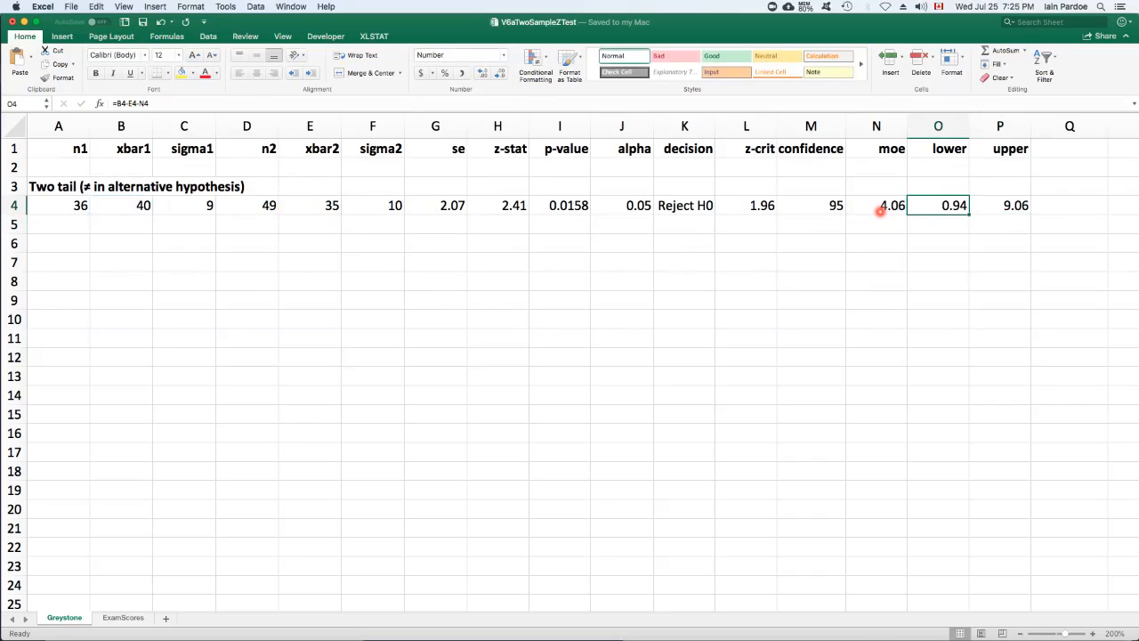
pyautogui.hotkey('shift', 'Right')
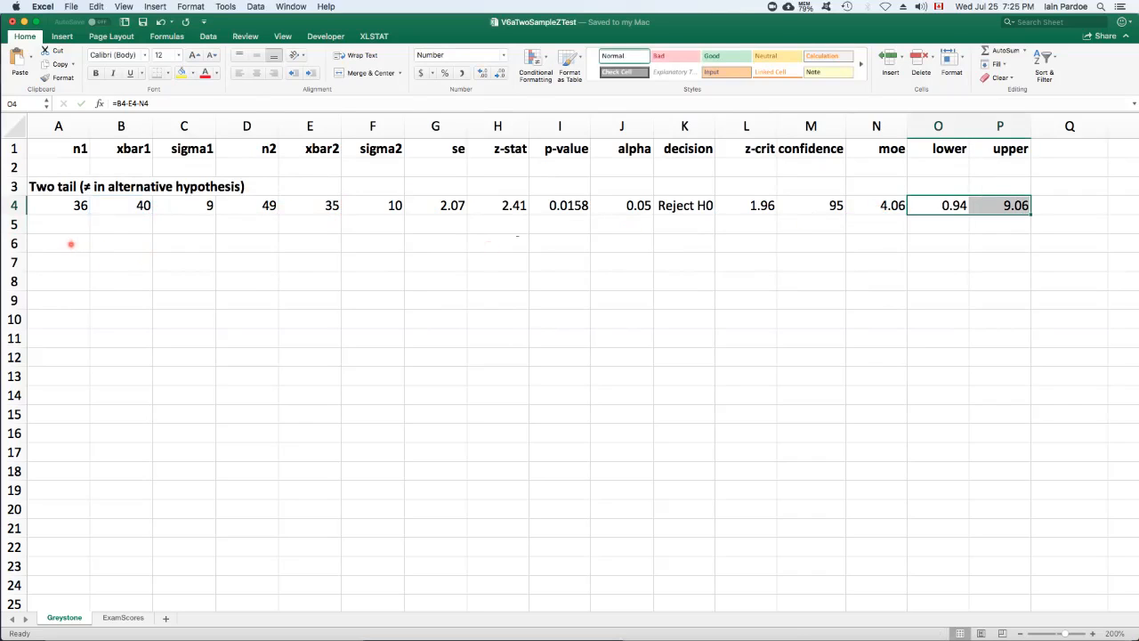
pyautogui.click(71, 243)
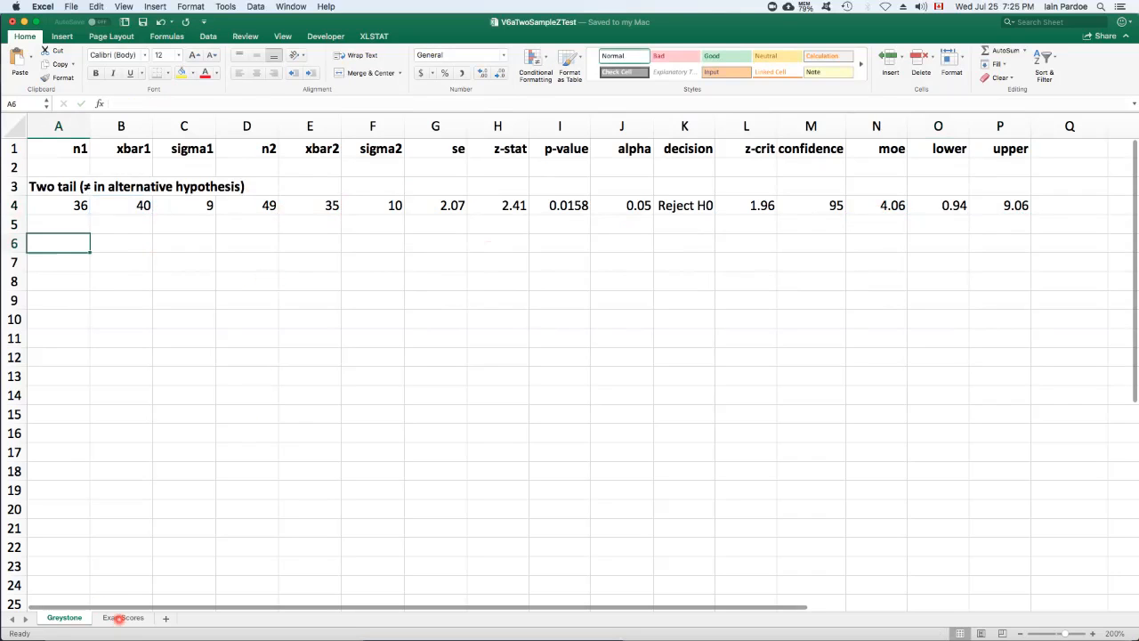
# Open the ExamScores worksheet and inspect the two-tail test's sample sizes, means and sigmas in D7 through I7
pyautogui.click(123, 618)
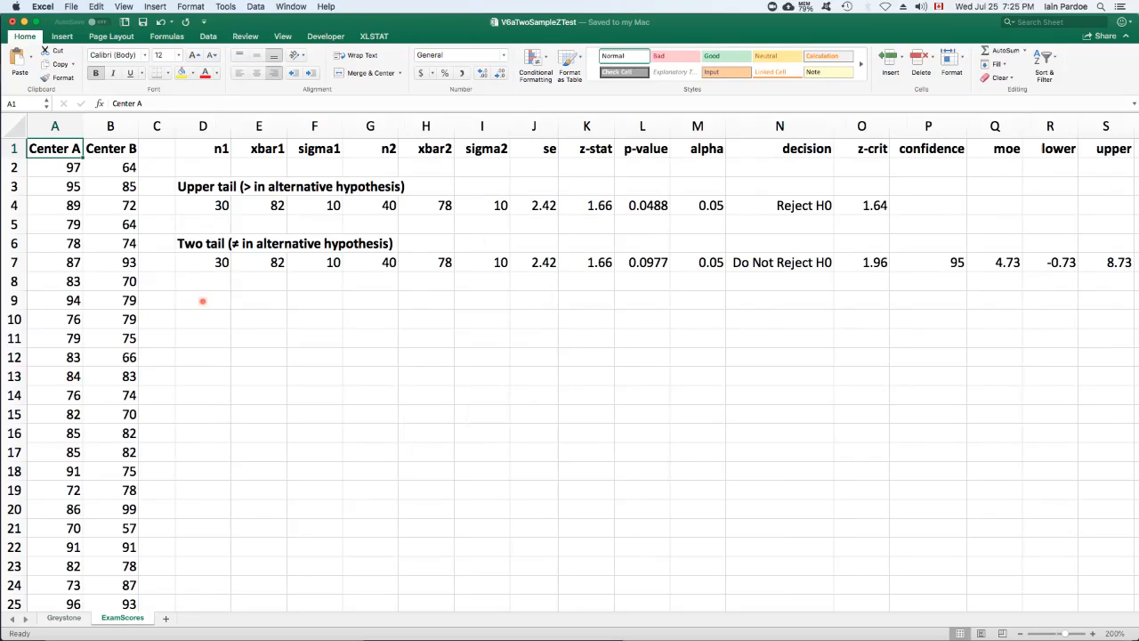
pyautogui.click(201, 300)
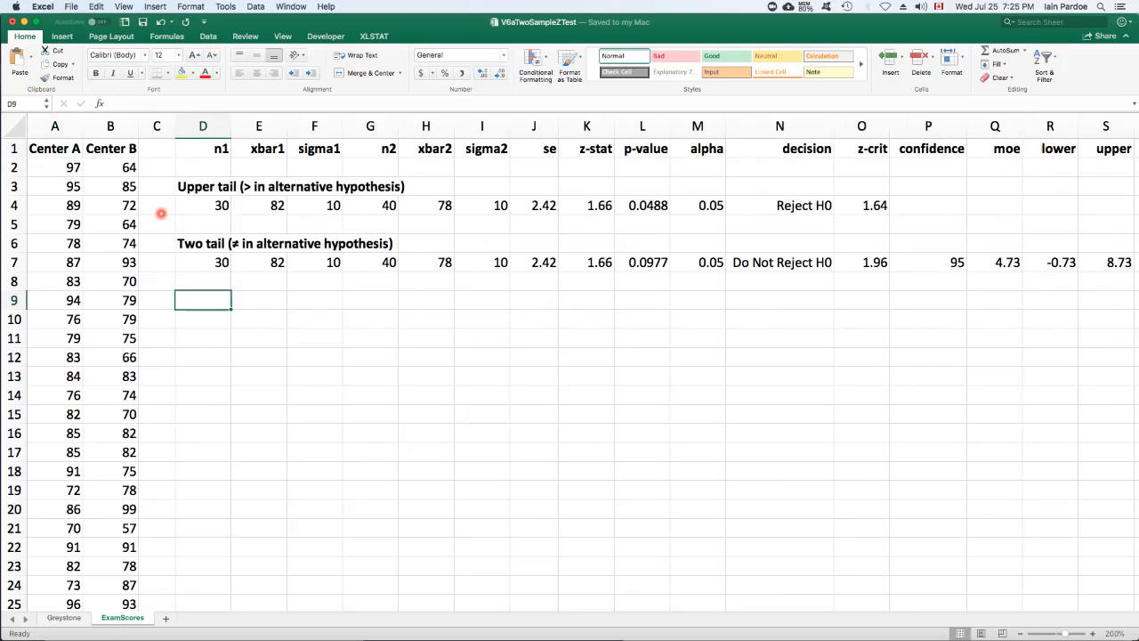
pyautogui.click(208, 261)
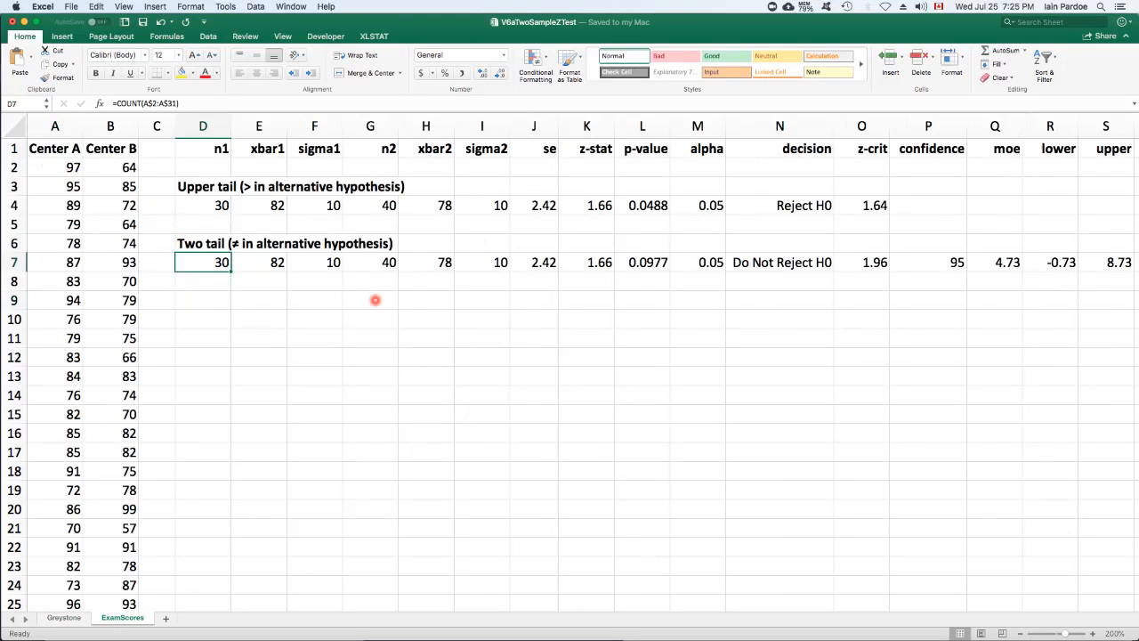
pyautogui.press('Right')
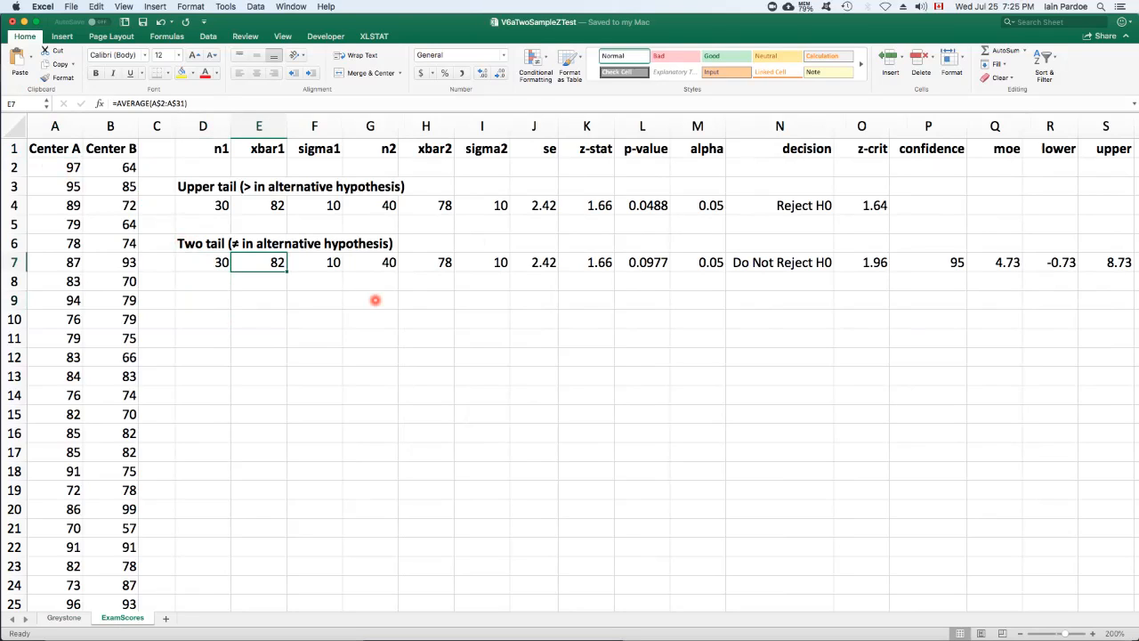
pyautogui.press('Right')
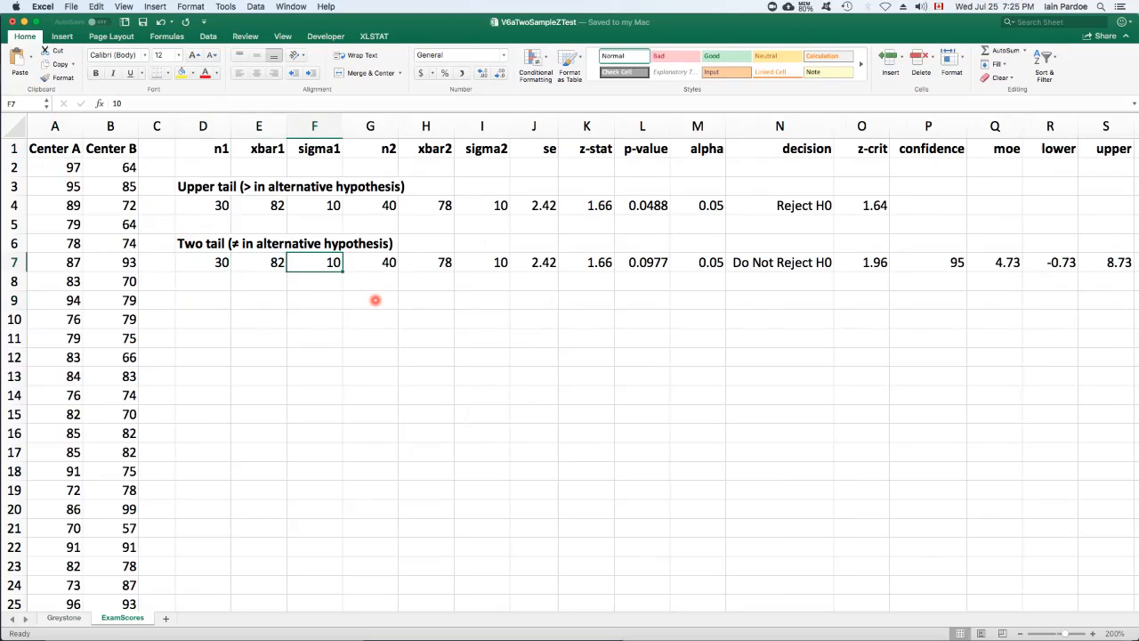
pyautogui.press('Right')
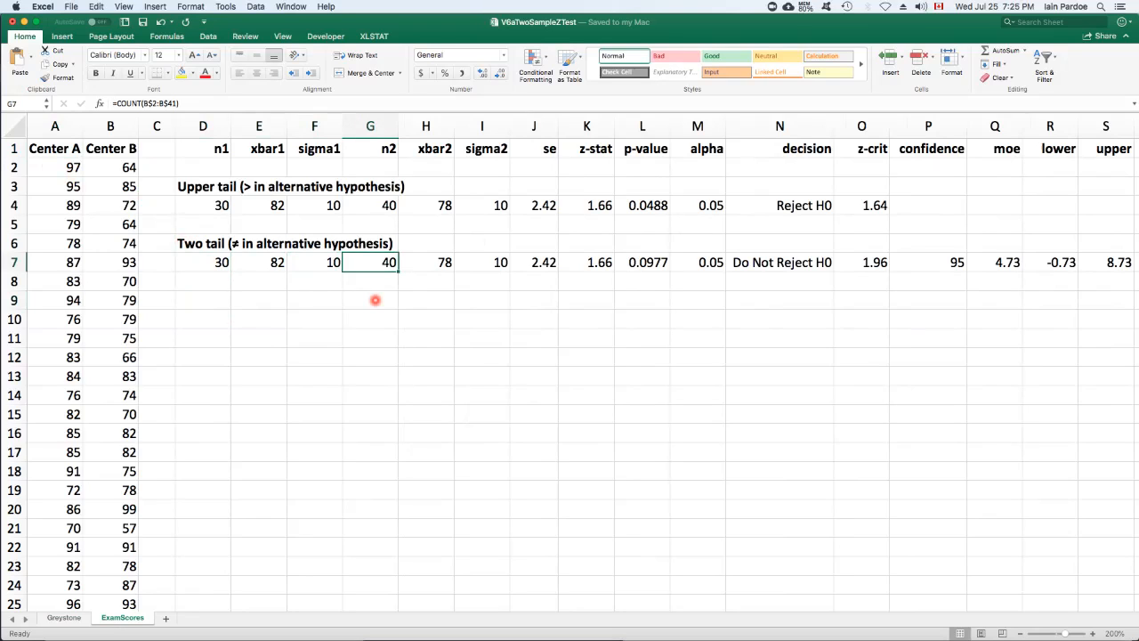
pyautogui.press('Right')
pyautogui.press('Right')
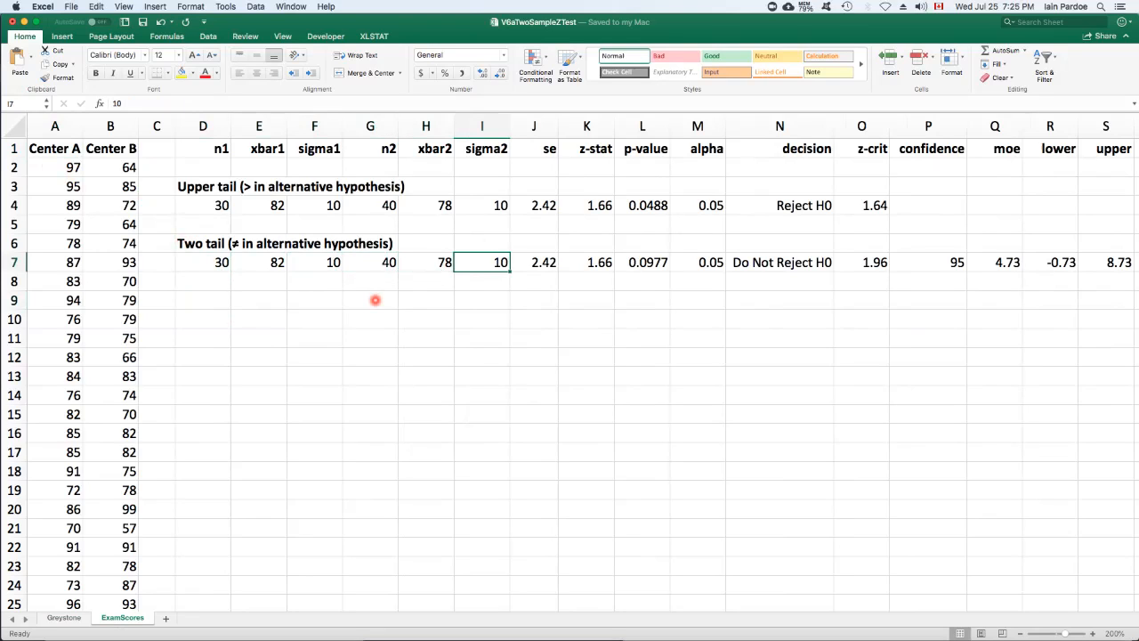
# Inspect the standard error formula in J7 and the z-statistic formula in K7, tracing the cells each one references
pyautogui.press('Right')
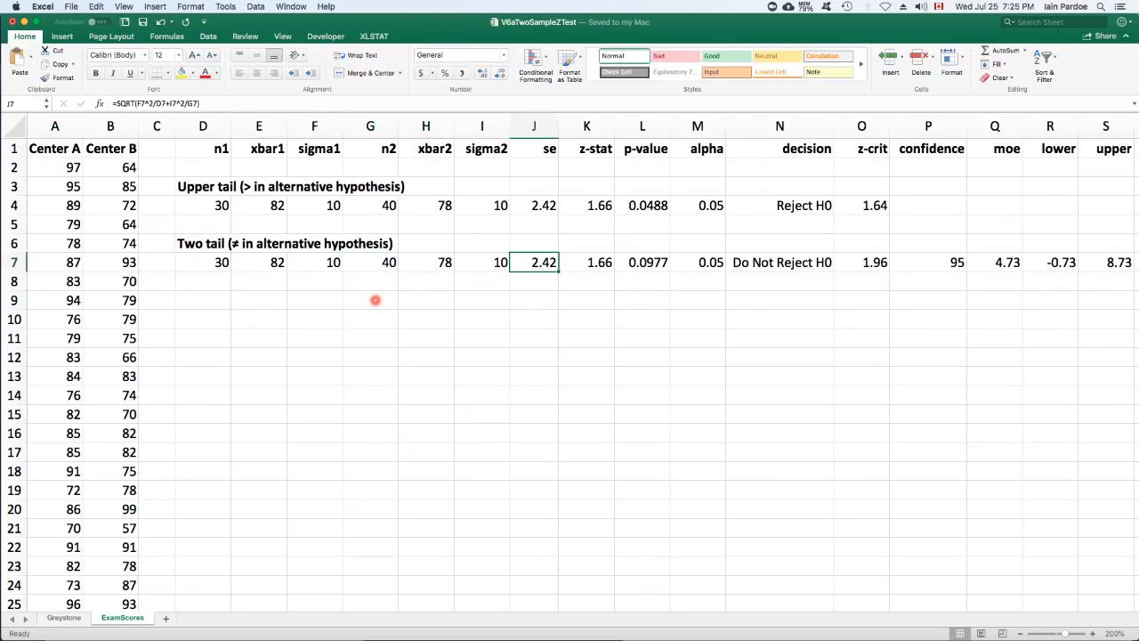
pyautogui.click(234, 105)
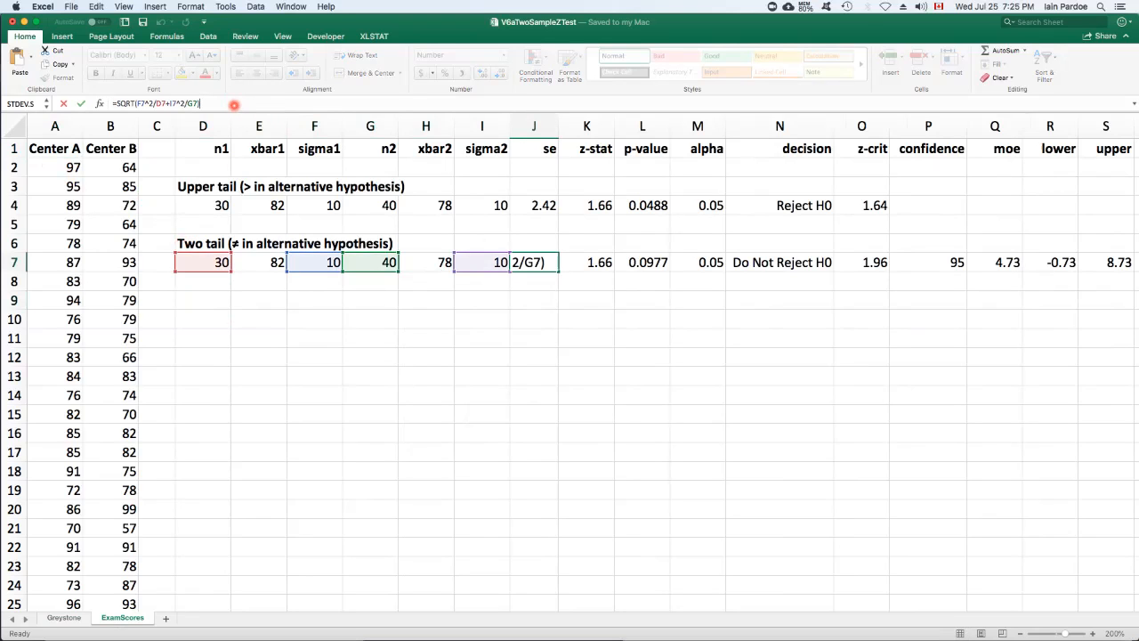
pyautogui.press('Escape')
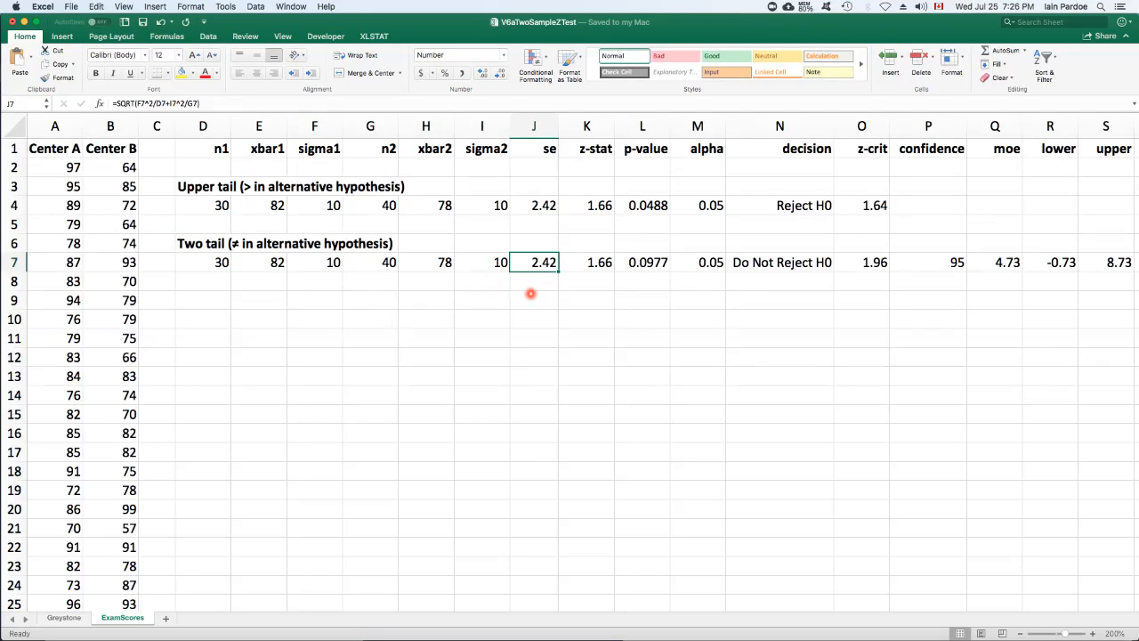
pyautogui.press('Right')
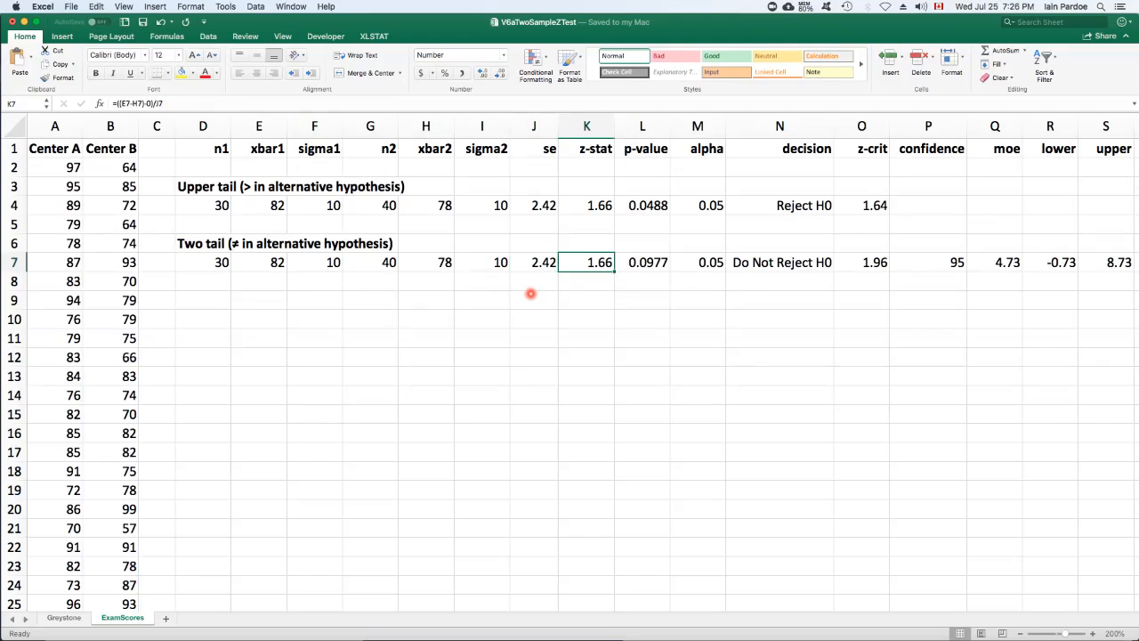
pyautogui.click(176, 104)
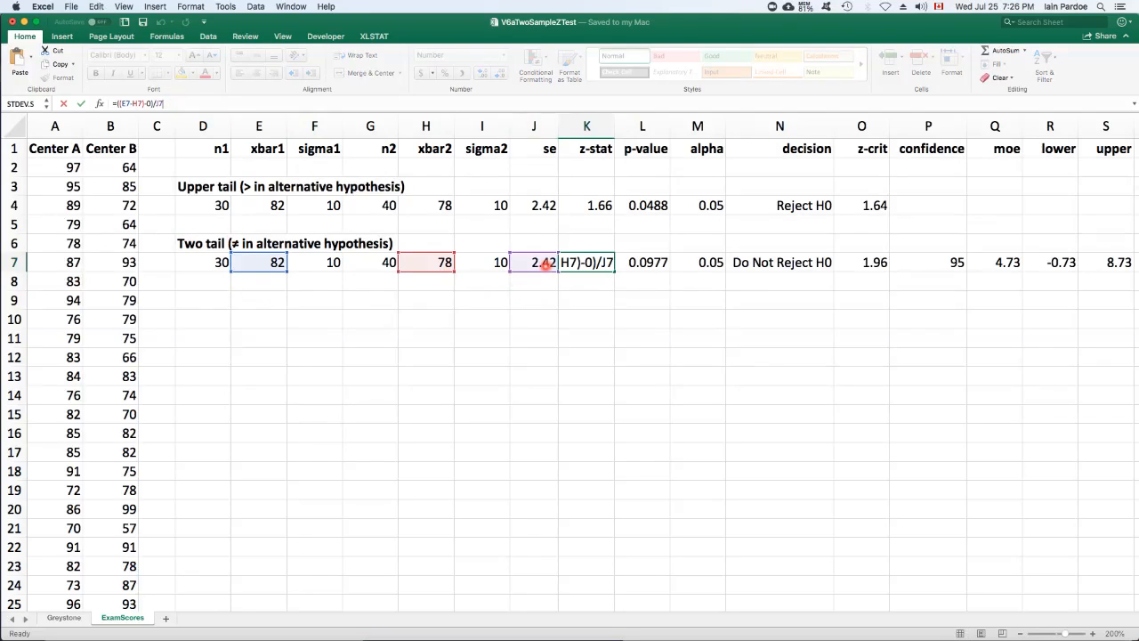
pyautogui.press('Escape')
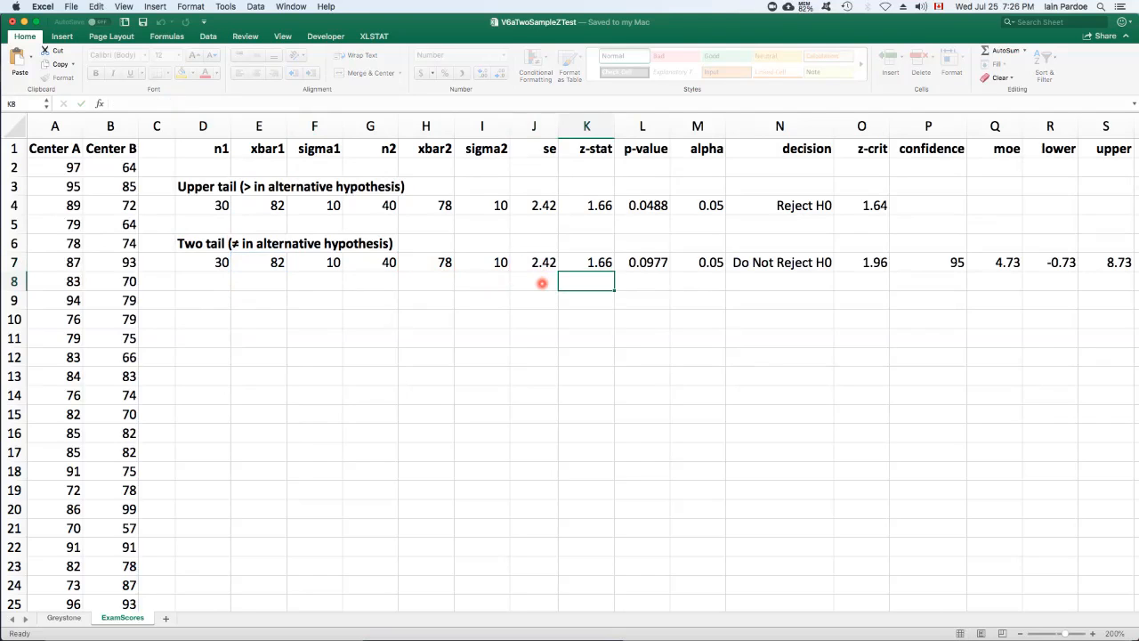
# Examine the two-tail p-value formula in L7, and the decision formula in N7 that compares it with alpha in M7
pyautogui.press('Right')
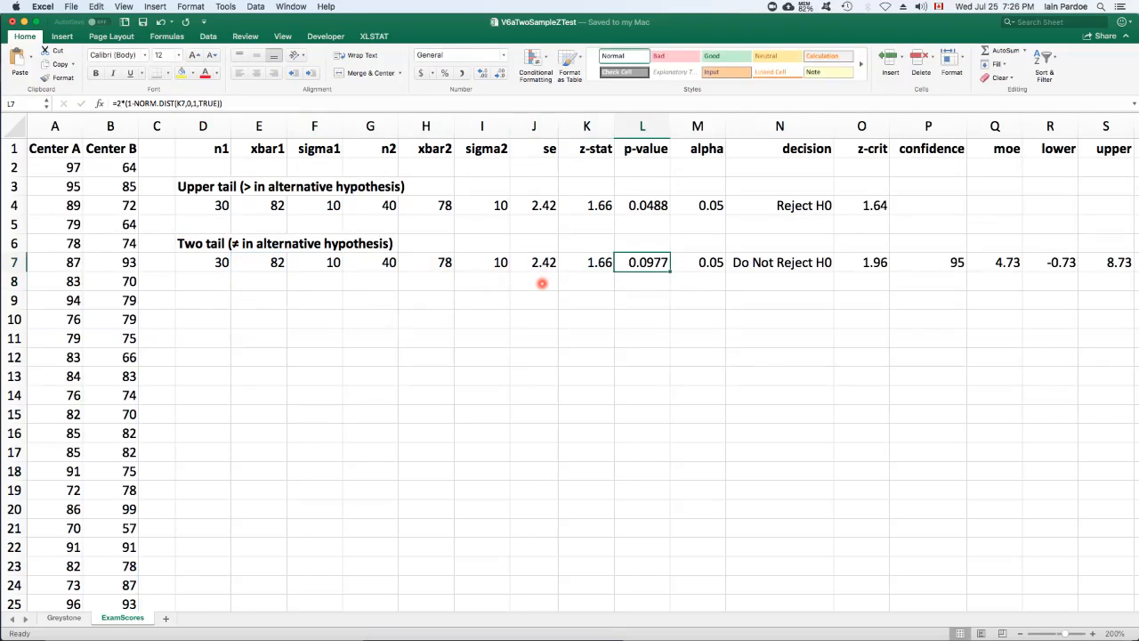
pyautogui.click(240, 102)
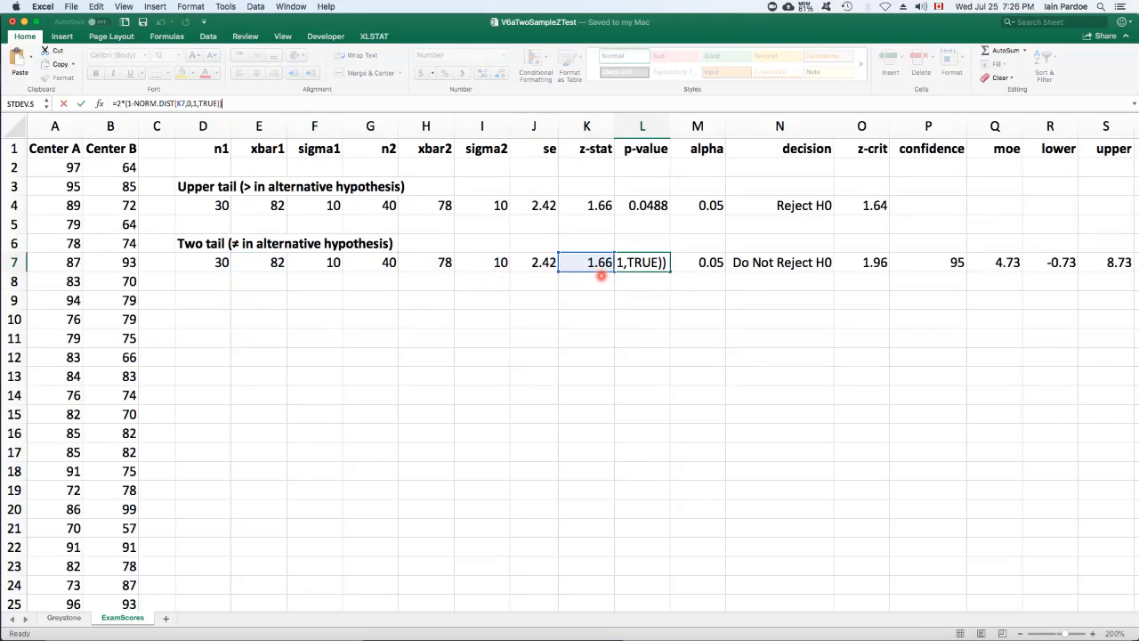
pyautogui.press('Return')
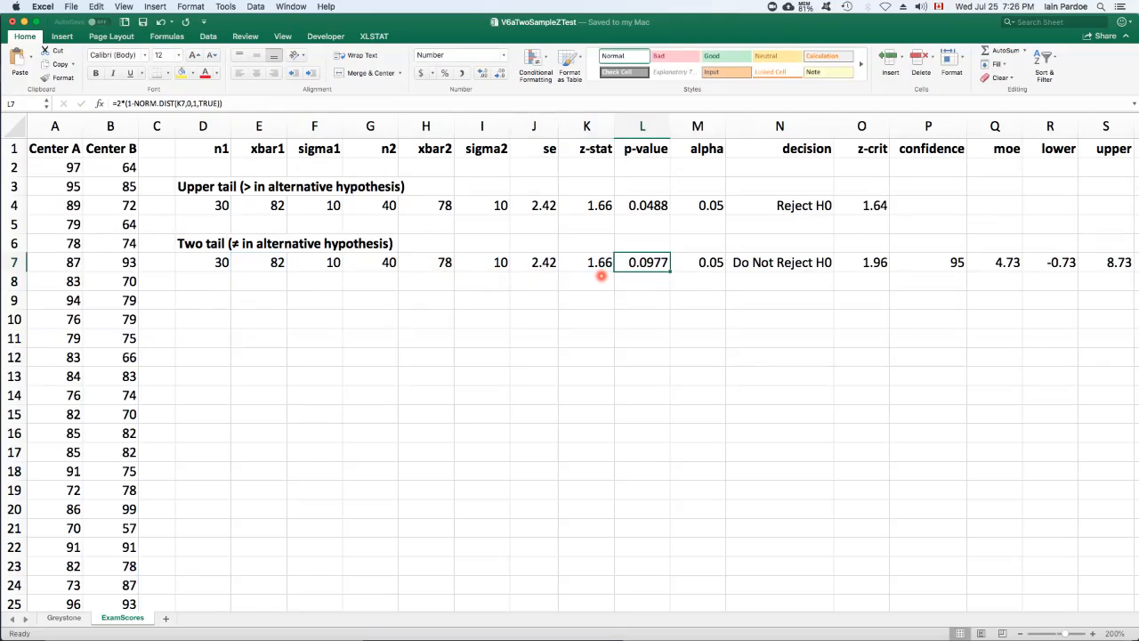
pyautogui.press('Right')
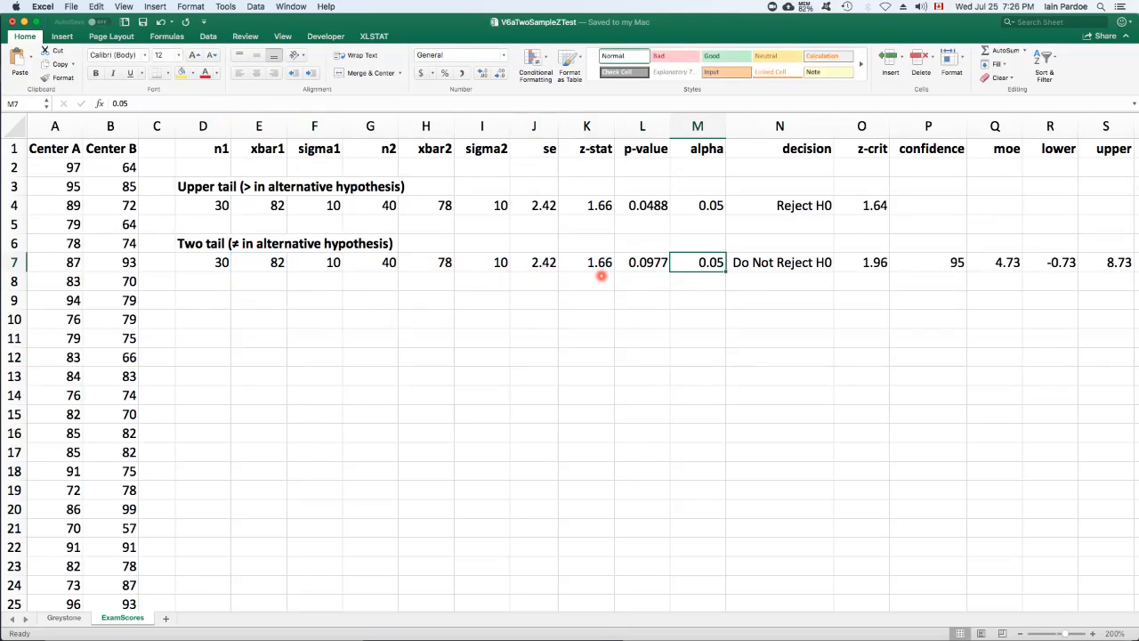
pyautogui.press('Left')
pyautogui.press('Right')
pyautogui.press('Right')
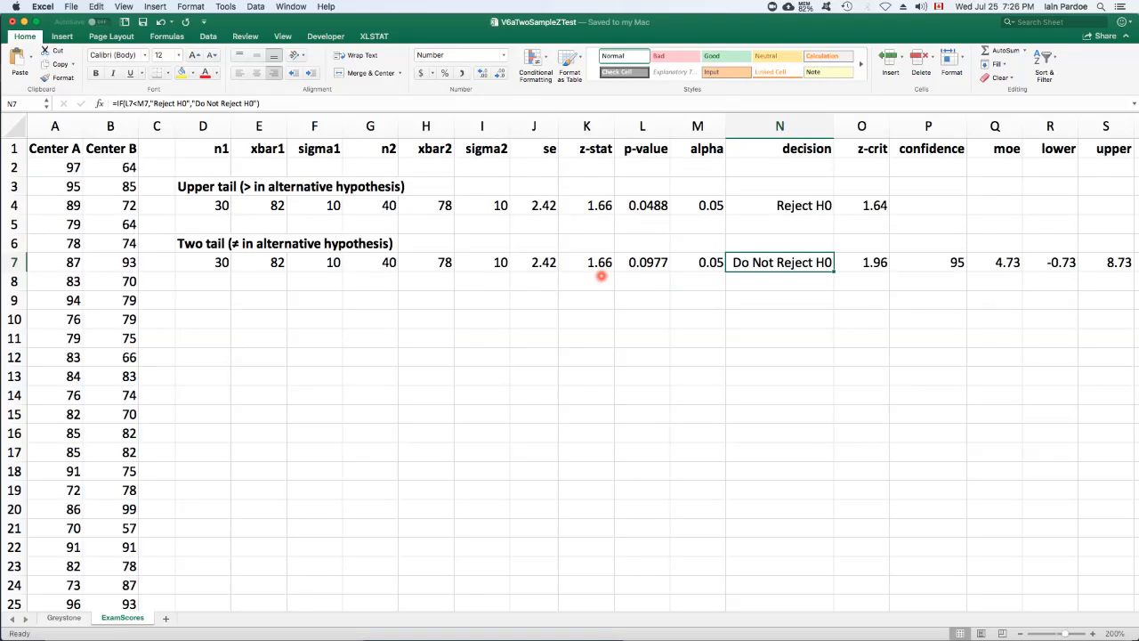
# Inspect the critical z formula in O7, compare it with the z-statistic in K7, and recheck the decision in N7
pyautogui.press('Right')
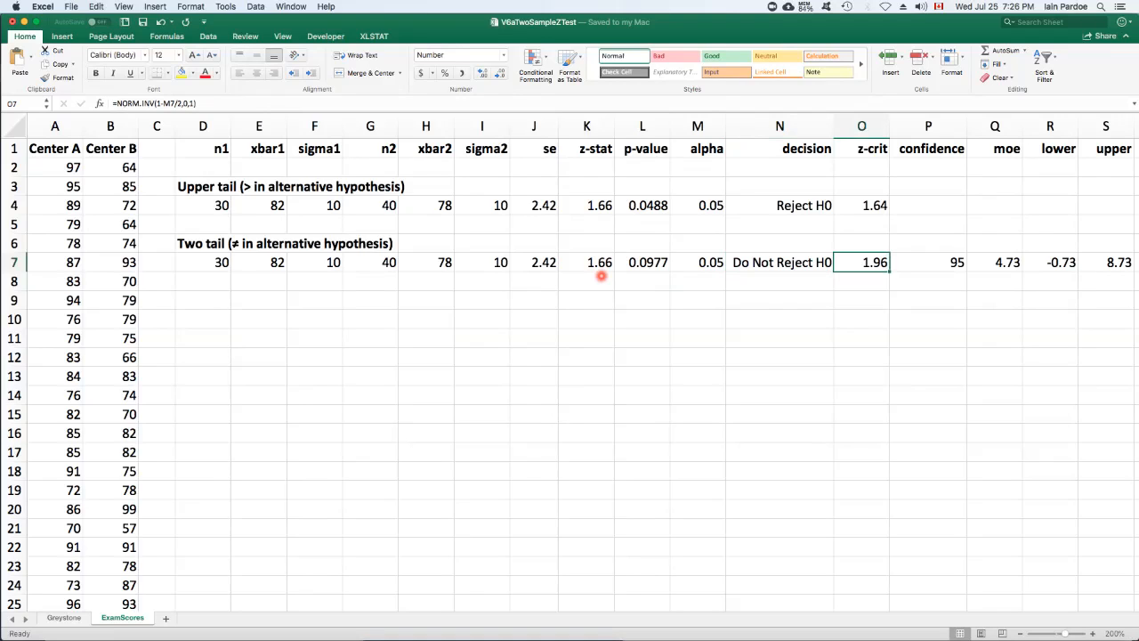
pyautogui.click(601, 270)
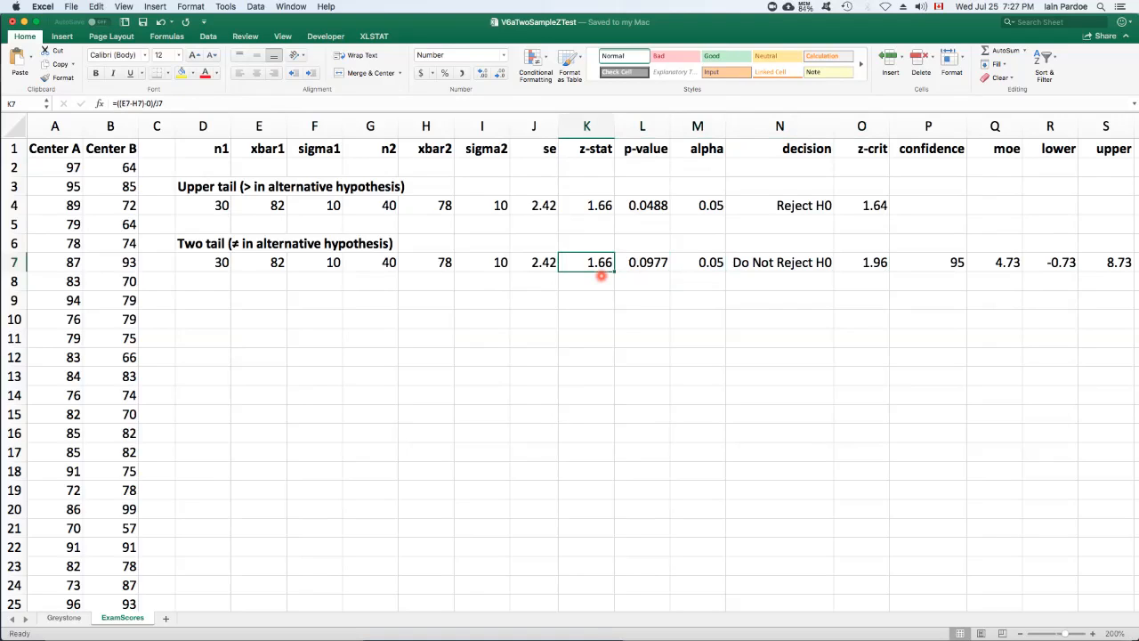
pyautogui.press('Right')
pyautogui.press('Right')
pyautogui.press('Right')
pyautogui.press('Right')
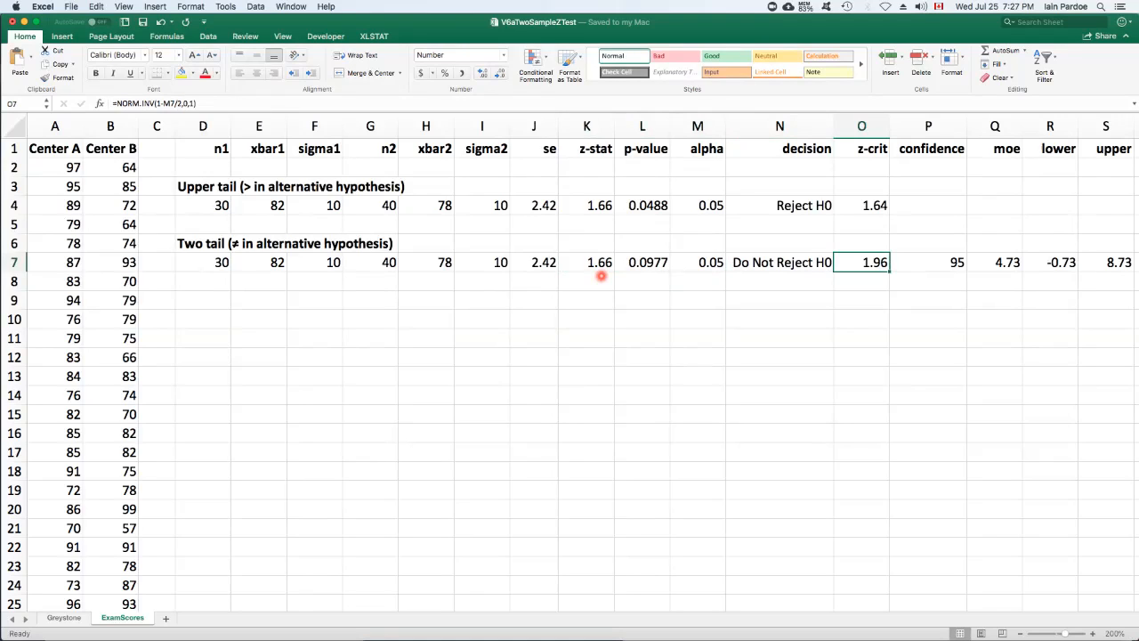
pyautogui.press('Left')
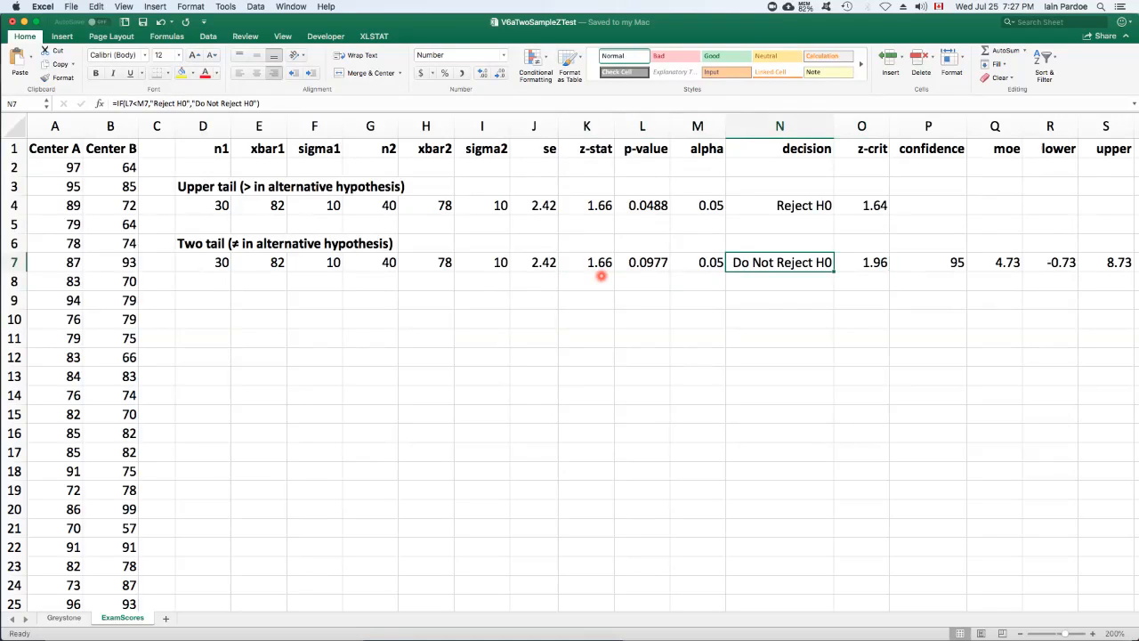
# Inspect the confidence level formula in P7 and the margin of error formula in Q7
pyautogui.press('Right')
pyautogui.press('Right')
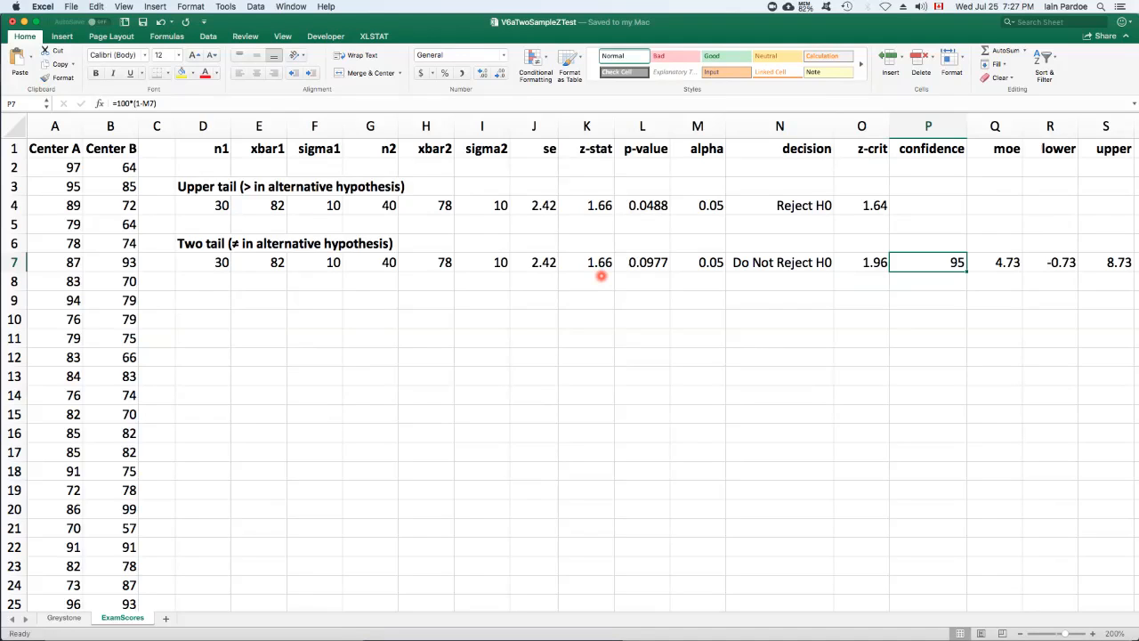
pyautogui.press('Right')
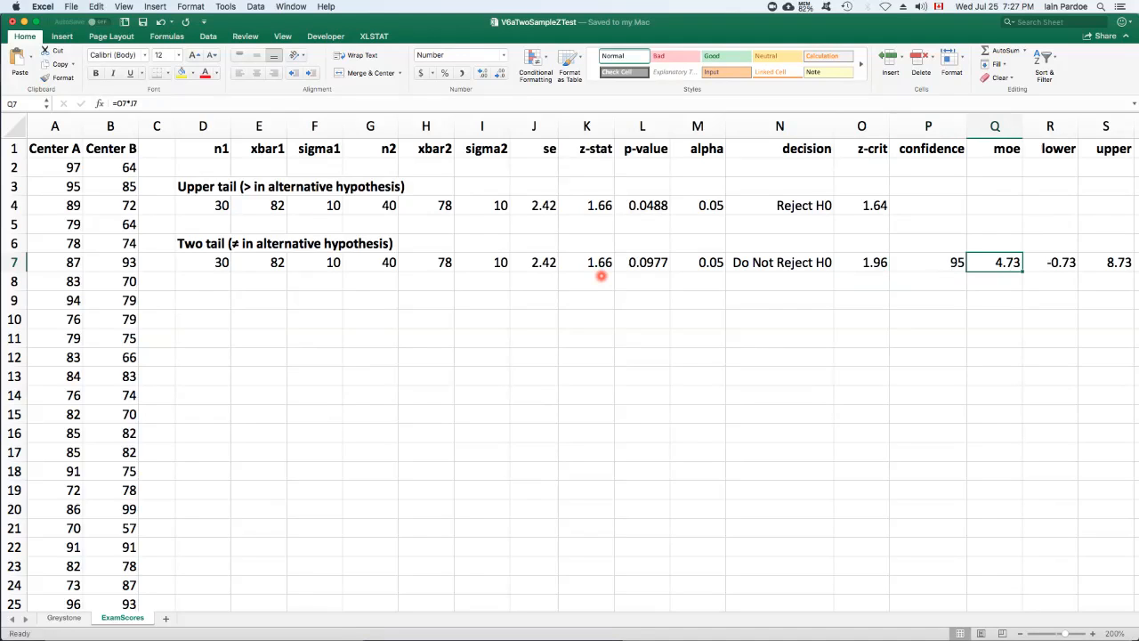
# Inspect the lower and upper confidence limit formulas in R7 and S7, and review the interval against the decision in N7
pyautogui.press('Right')
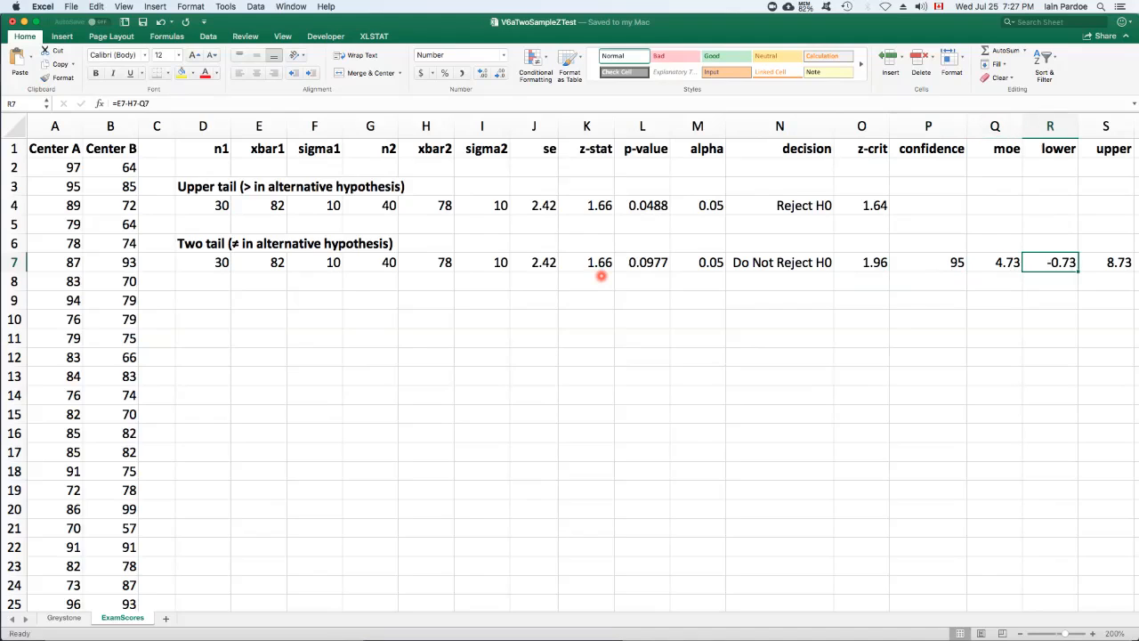
pyautogui.click(151, 104)
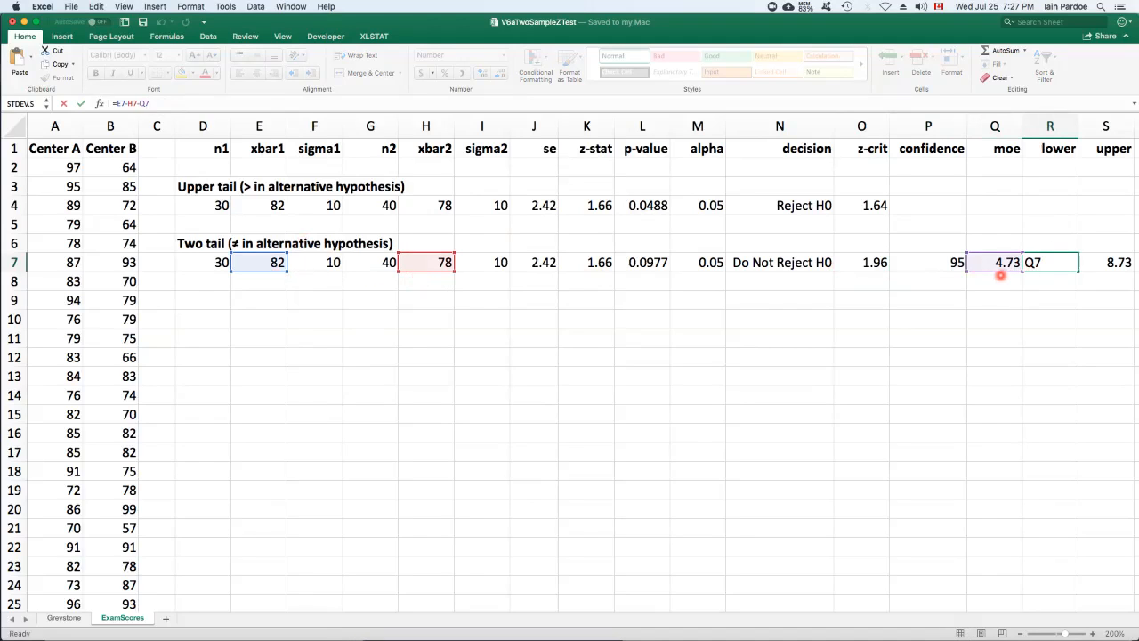
pyautogui.press('Return')
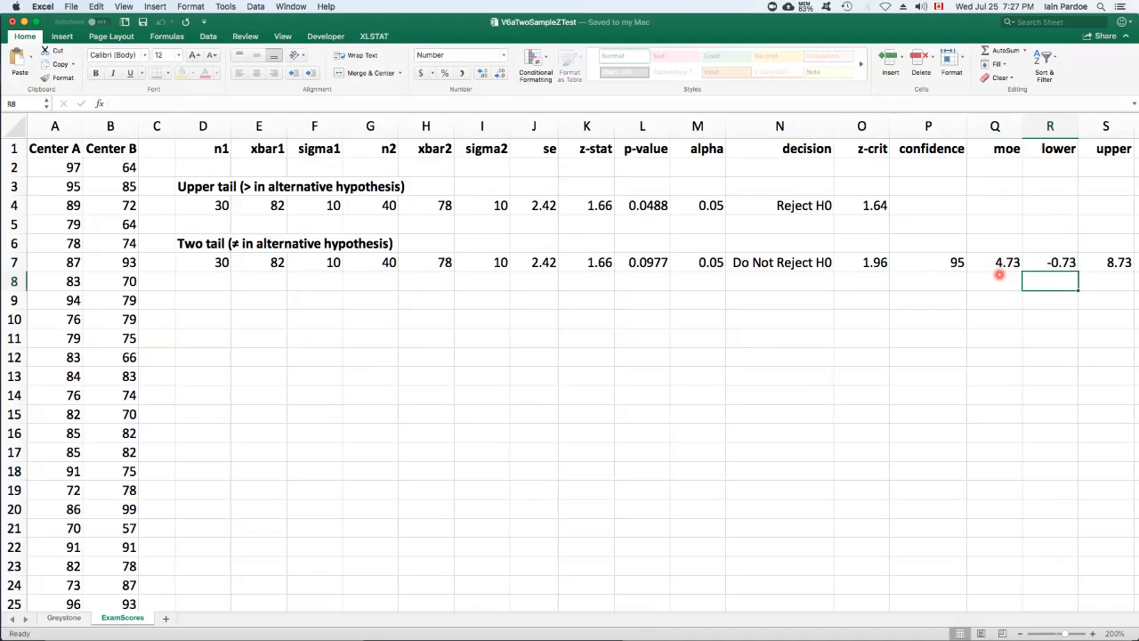
pyautogui.press('Up')
pyautogui.press('Right')
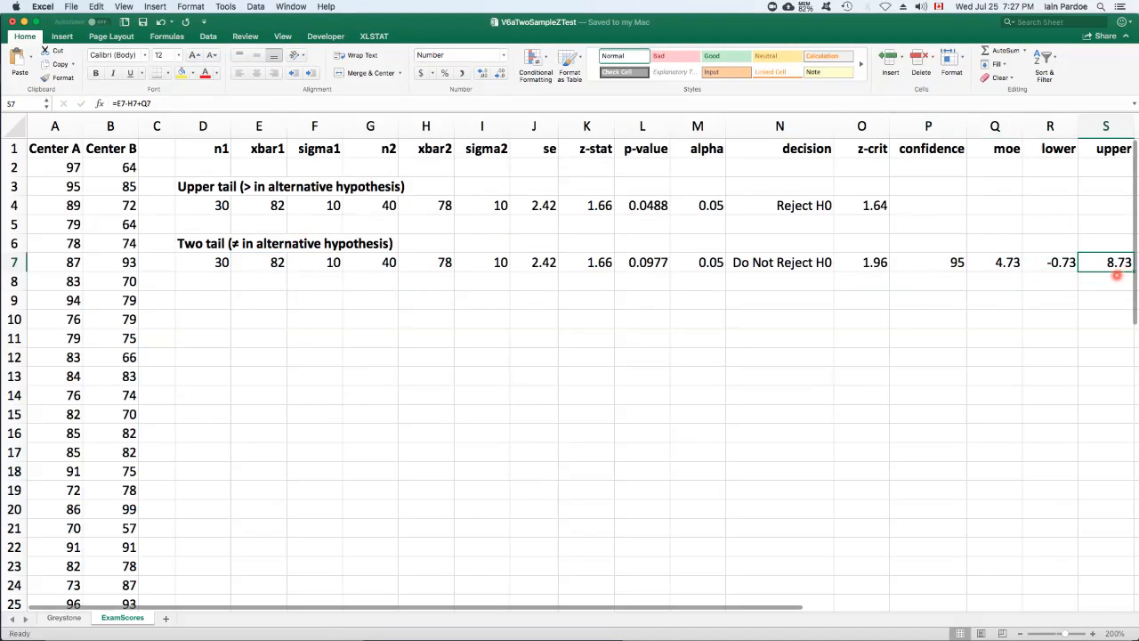
pyautogui.moveTo(1053, 269); pyautogui.dragTo(1110, 263)
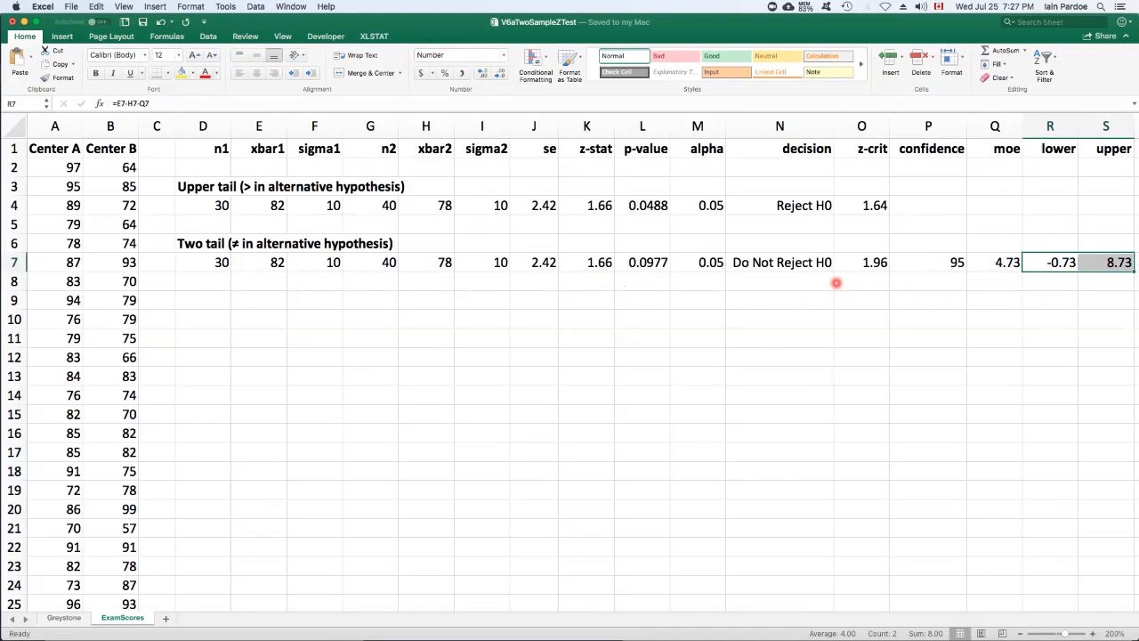
pyautogui.click(779, 264)
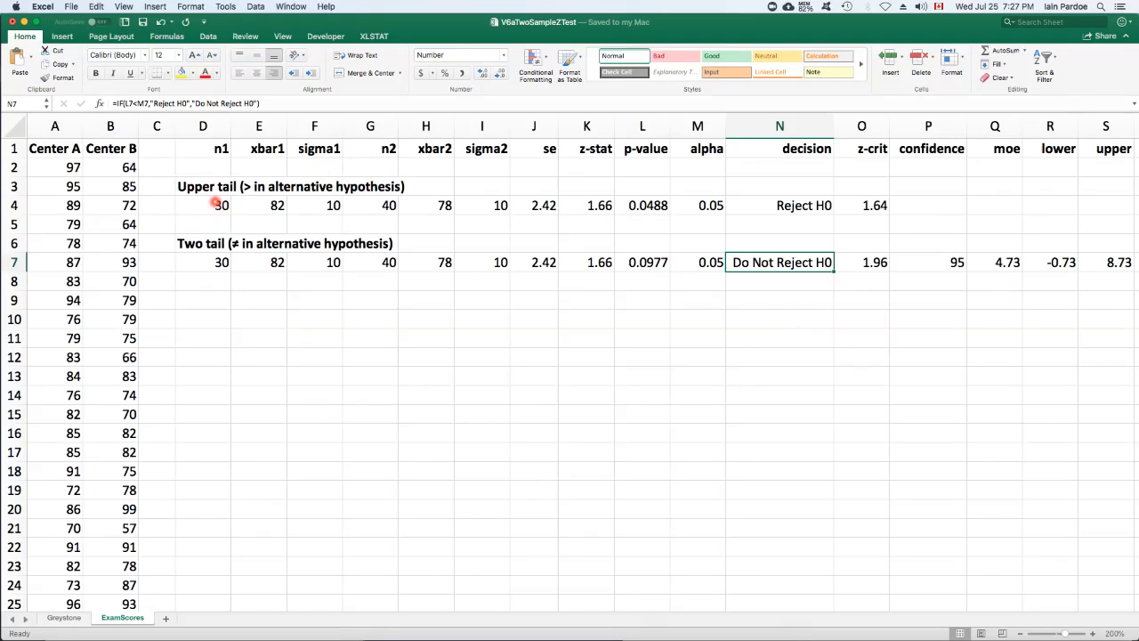
# Review the upper-tail test cells D4:K4 and compare the p-value formula in L4 with the two-tail one in L7
pyautogui.click(205, 206)
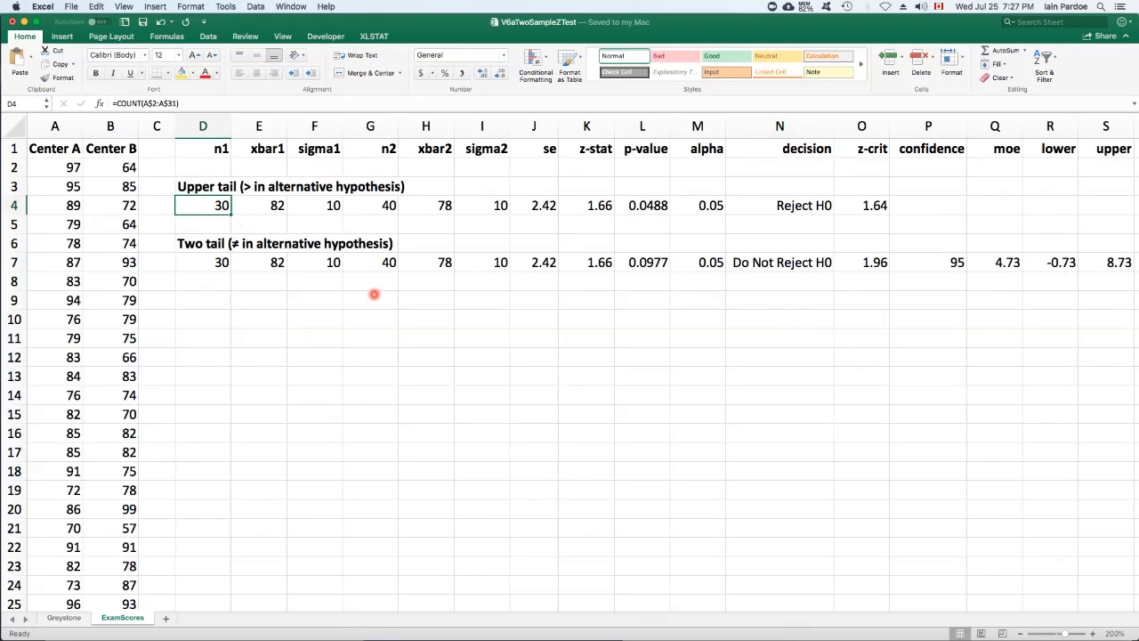
pyautogui.moveTo(211, 206); pyautogui.dragTo(588, 205)
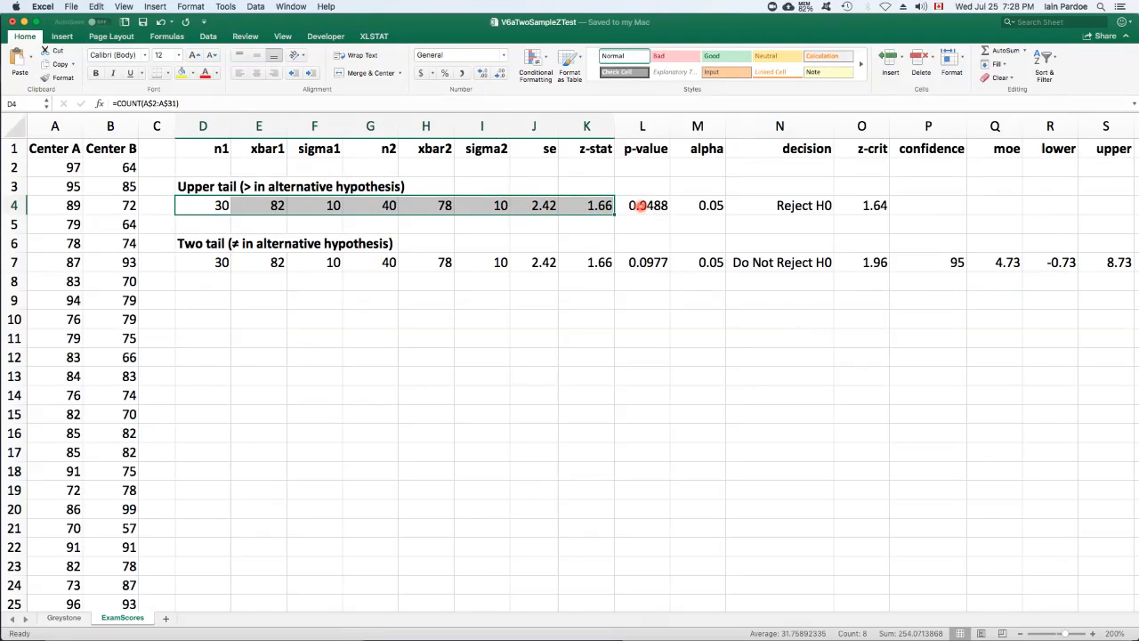
pyautogui.click(640, 206)
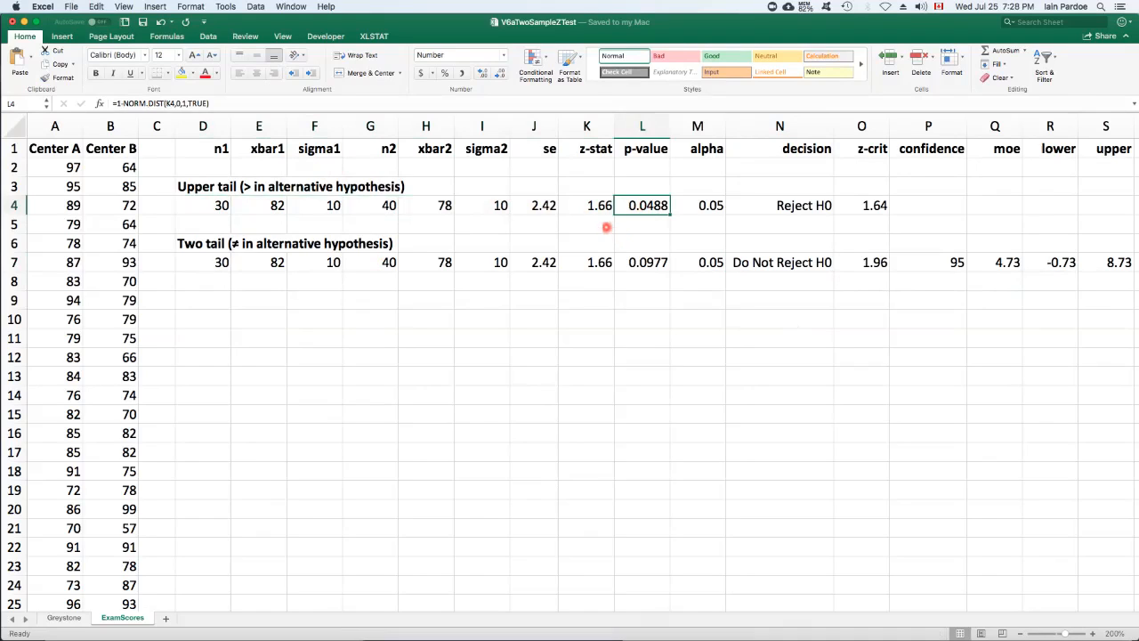
pyautogui.click(582, 204)
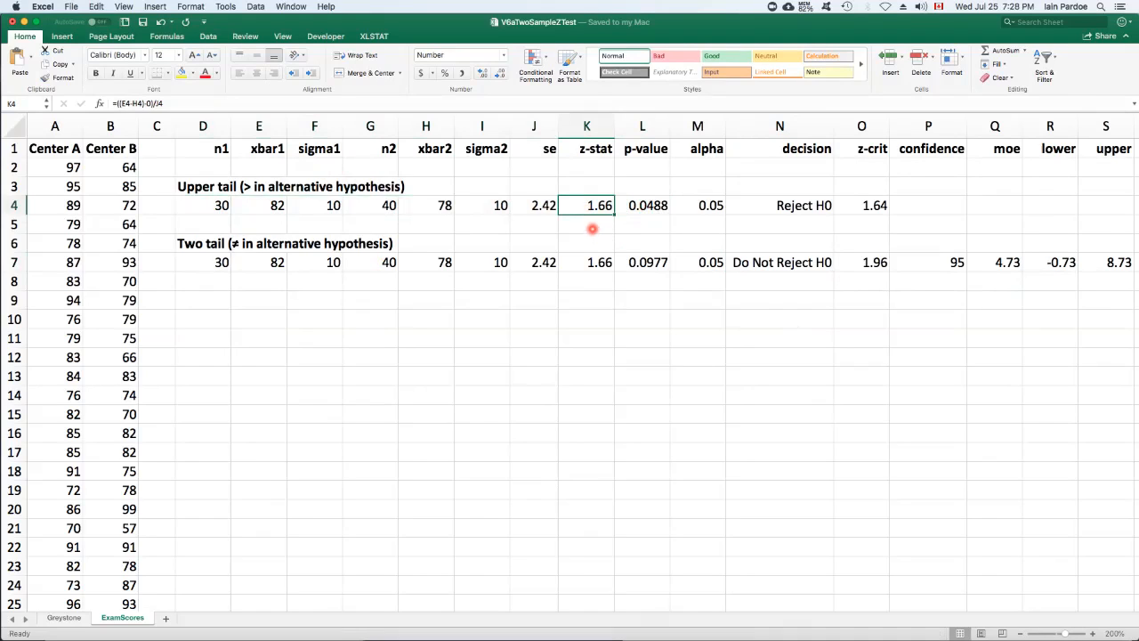
pyautogui.click(651, 207)
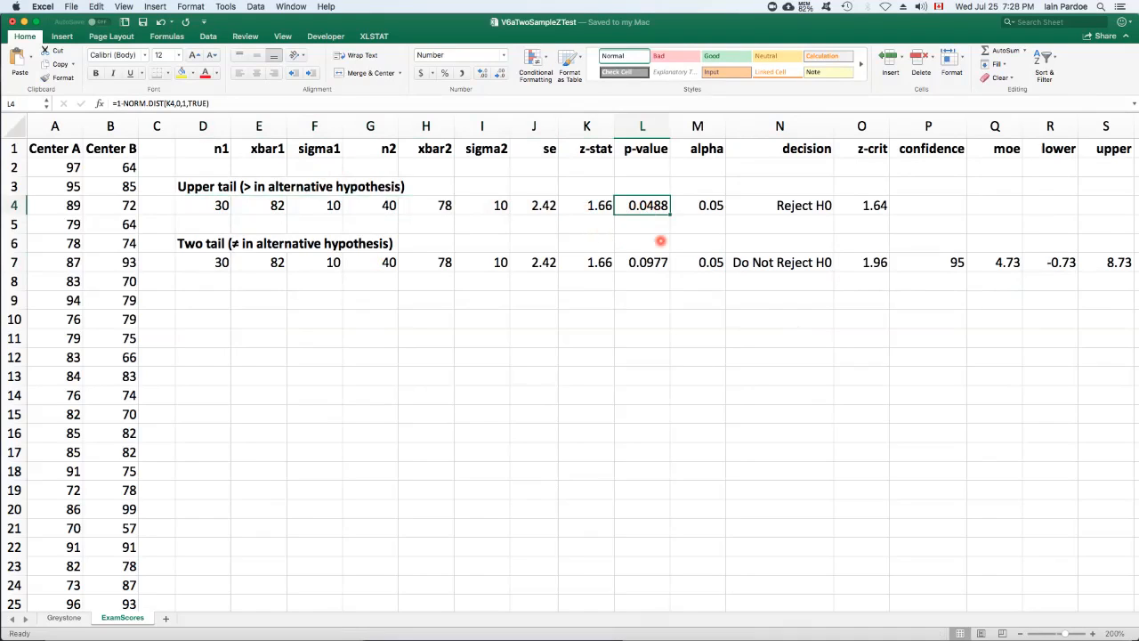
pyautogui.click(655, 260)
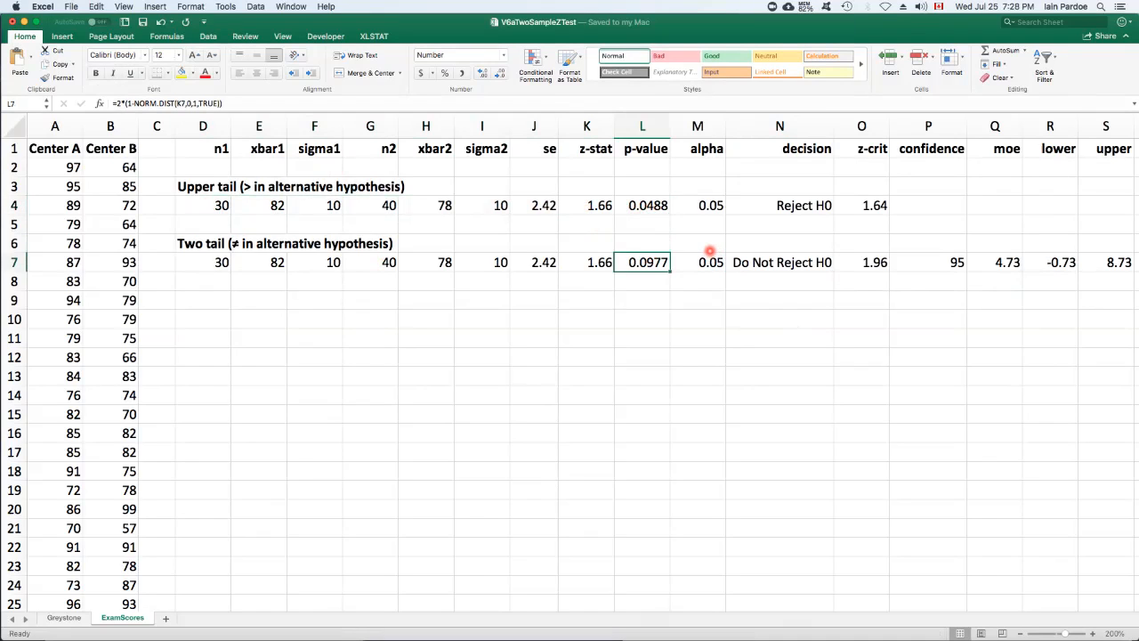
pyautogui.click(656, 206)
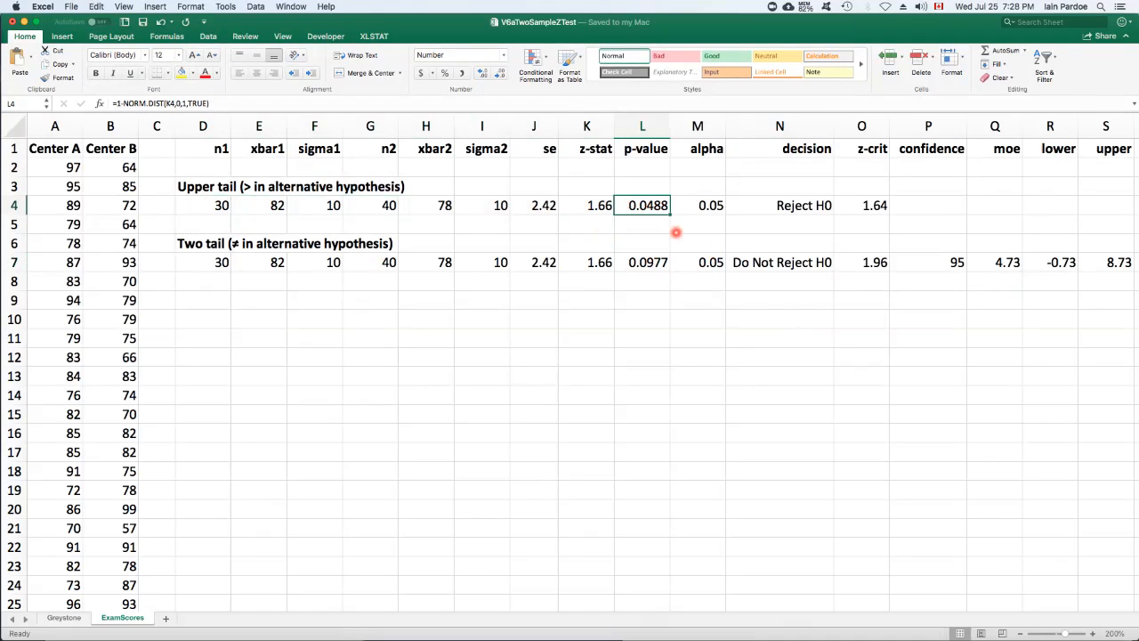
# Check the decision formula in N4 against alpha in M4, and compare the critical z formula in O4 with the z-statistic in K4
pyautogui.click(704, 203)
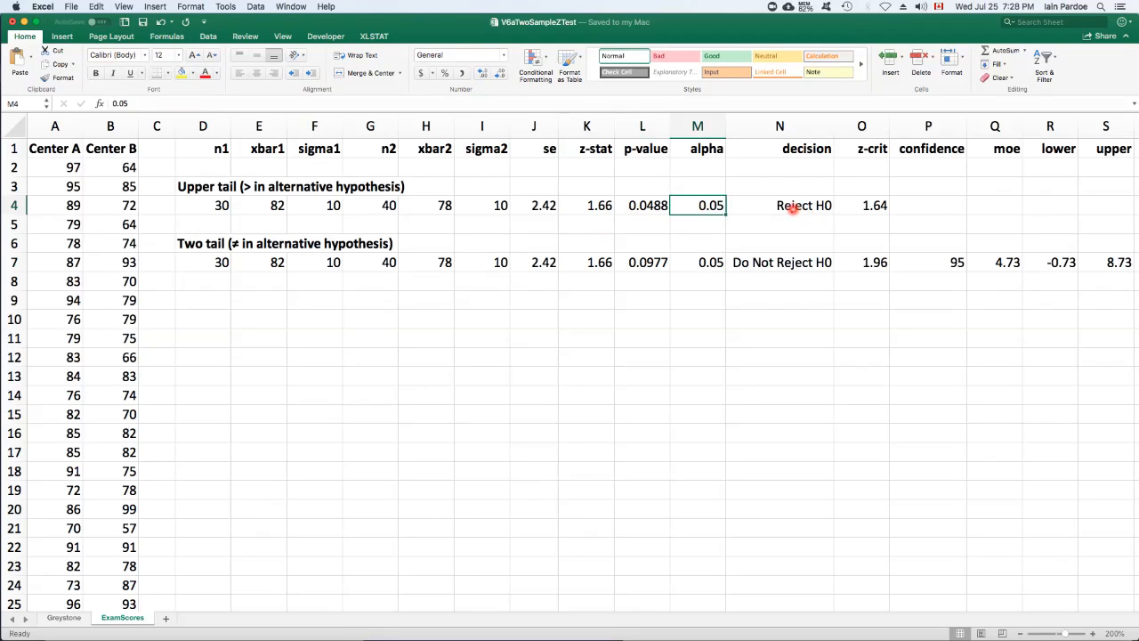
pyautogui.click(793, 205)
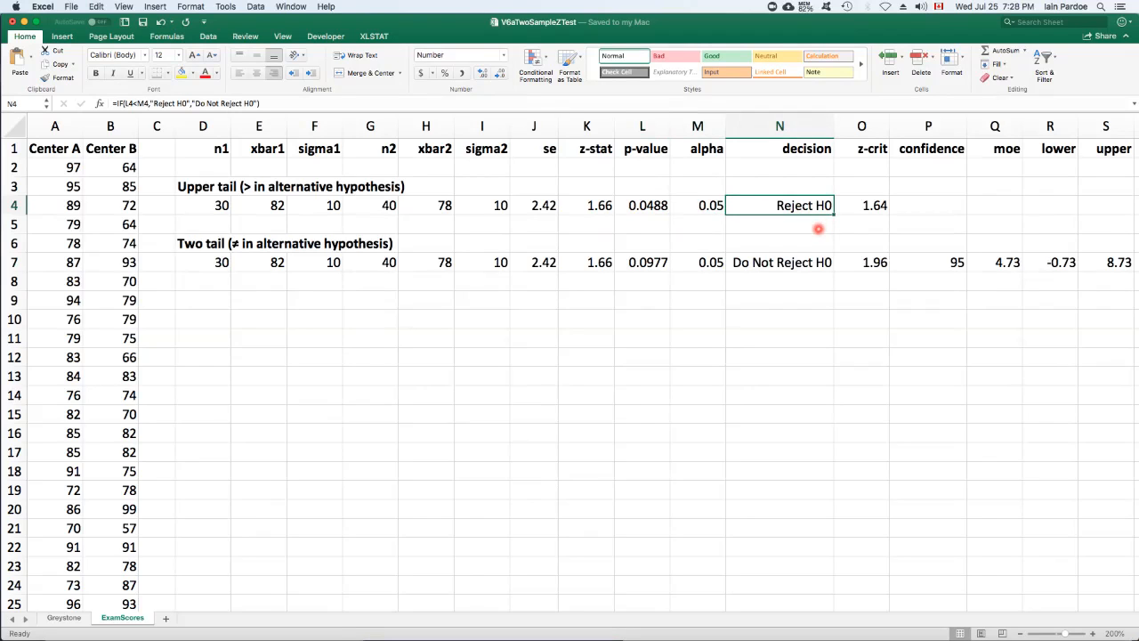
pyautogui.click(855, 210)
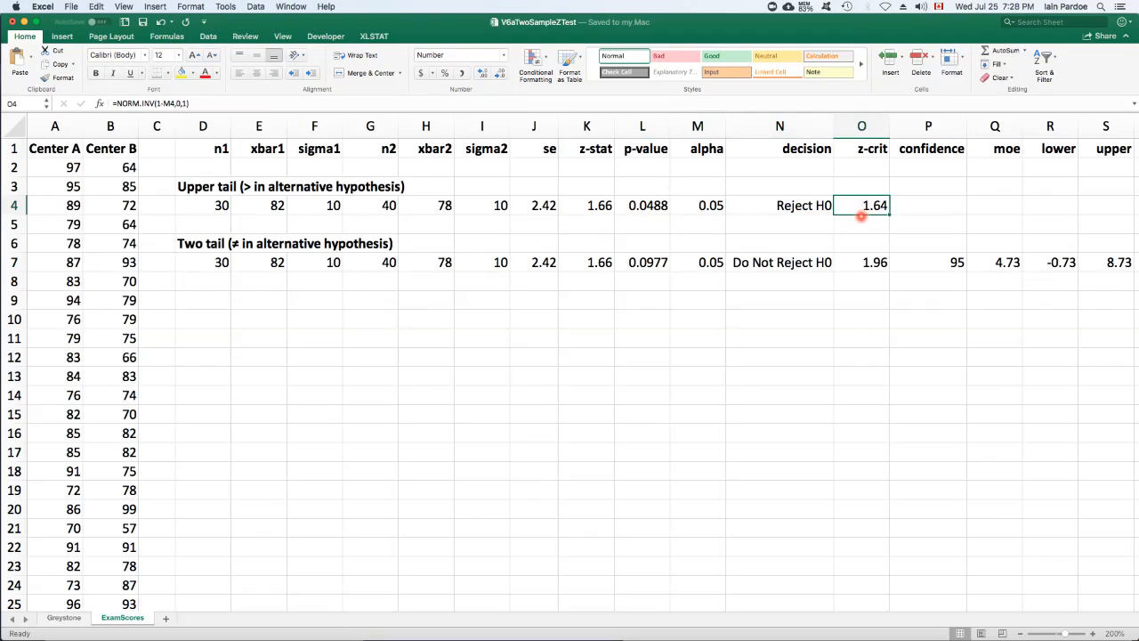
pyautogui.click(589, 206)
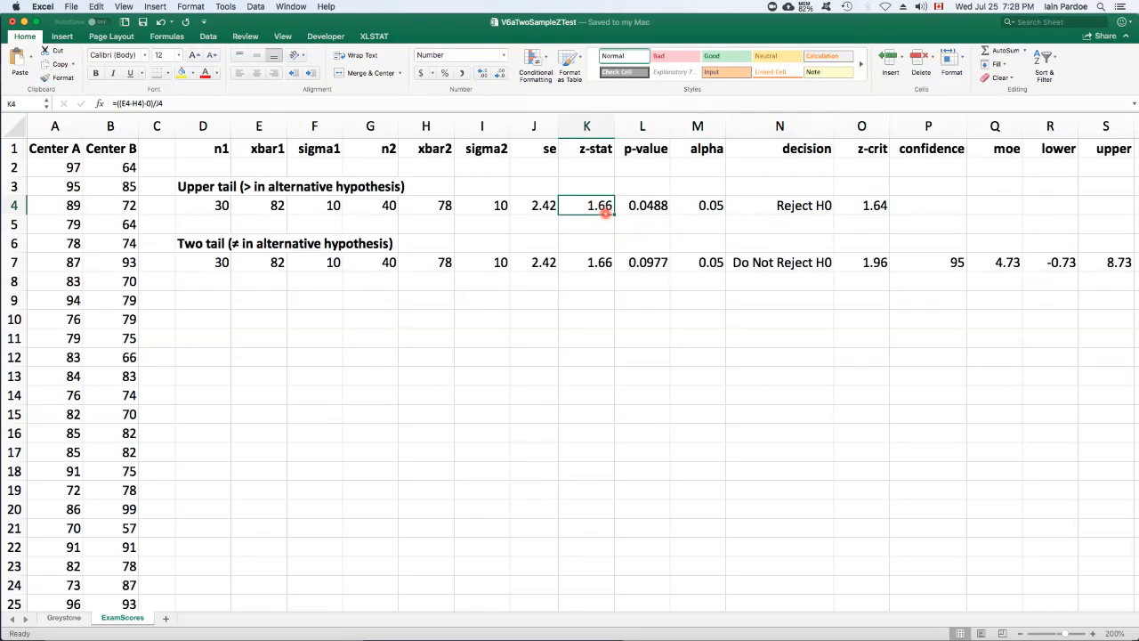
pyautogui.click(869, 205)
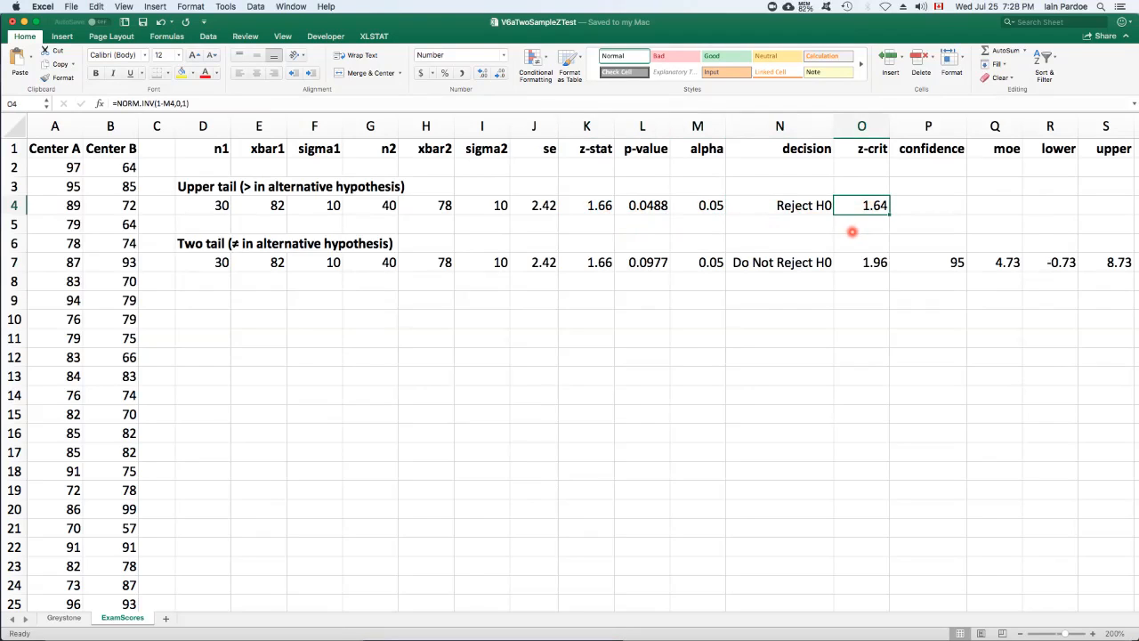
pyautogui.click(800, 205)
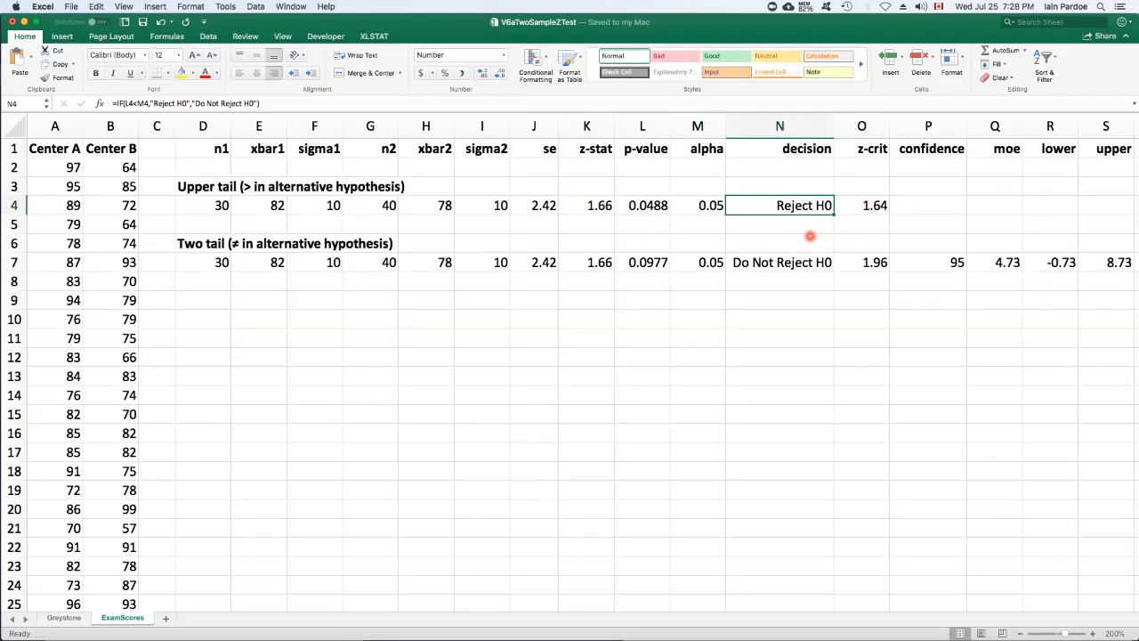
# Open XLSTAT's two-sample t-test and z-test and set Sample 1 to the Center A range A1:A31 on ExamScores
pyautogui.click(209, 301)
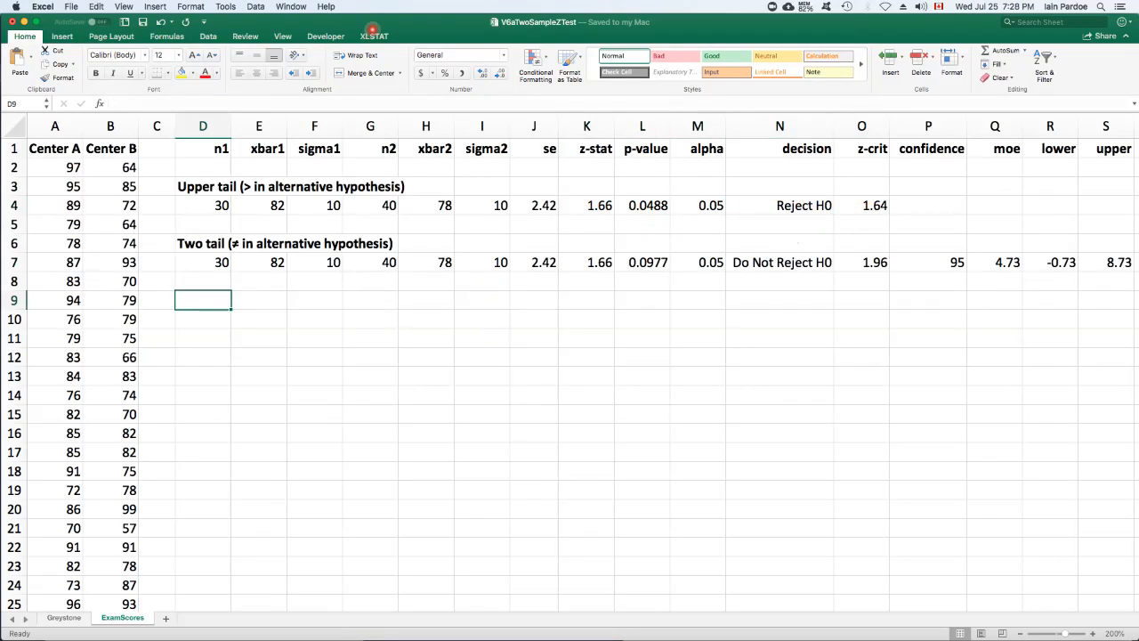
pyautogui.click(374, 34)
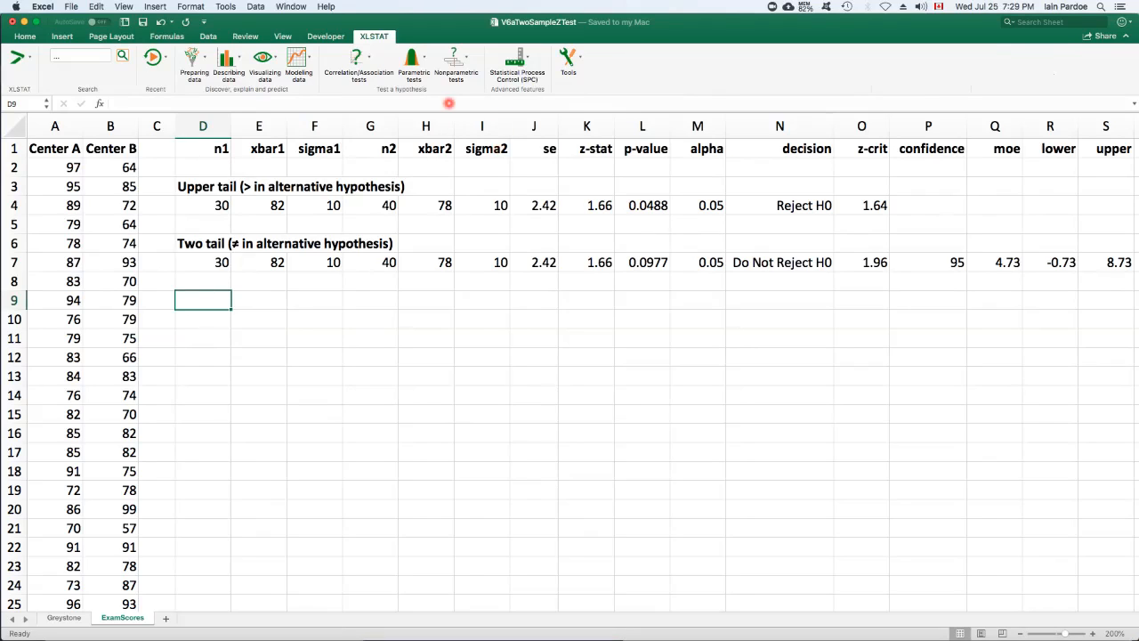
pyautogui.click(413, 62)
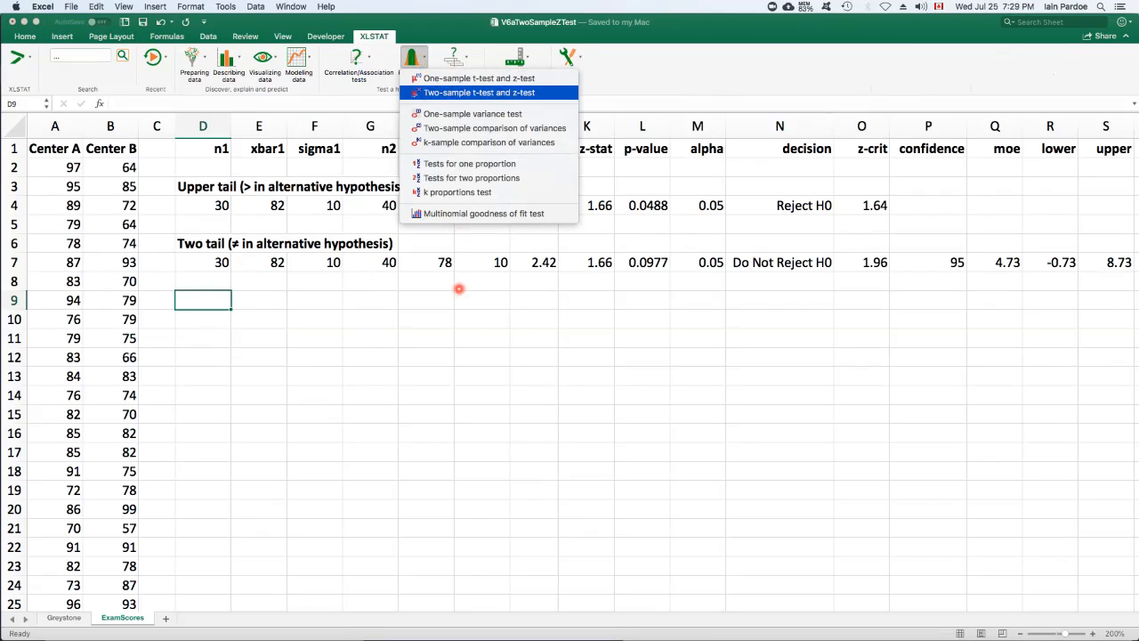
pyautogui.click(461, 293)
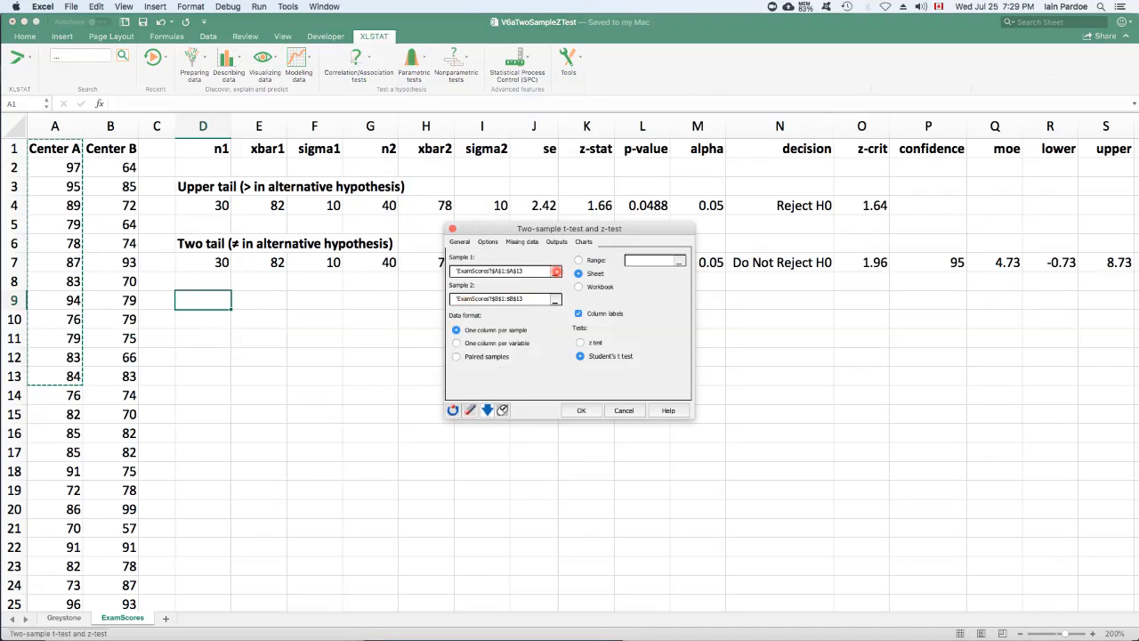
pyautogui.click(556, 271)
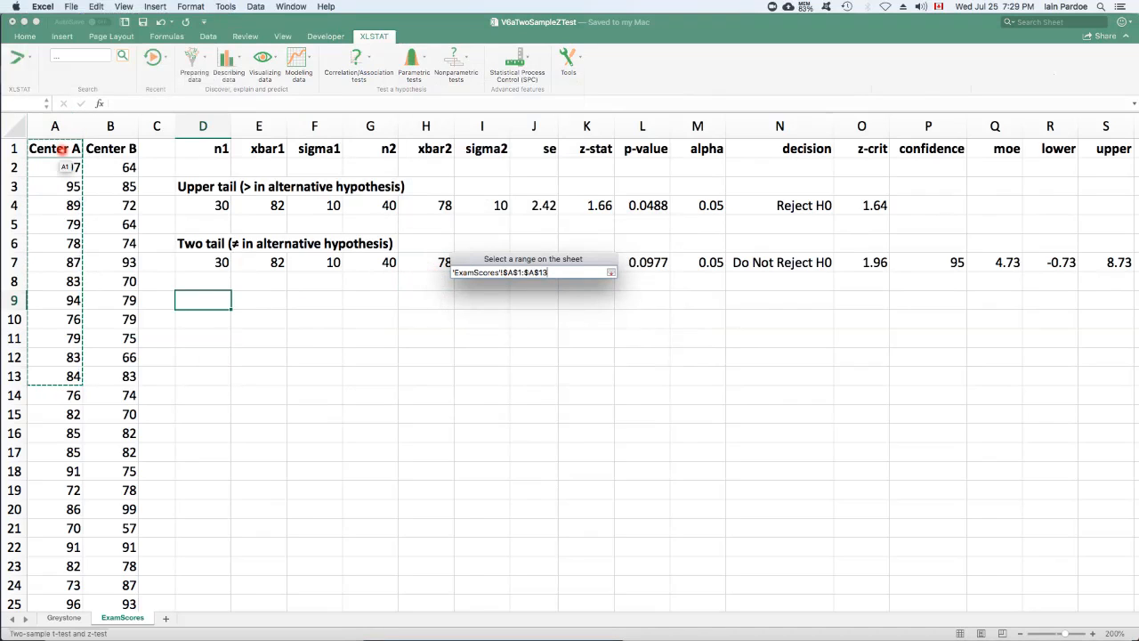
pyautogui.click(58, 149)
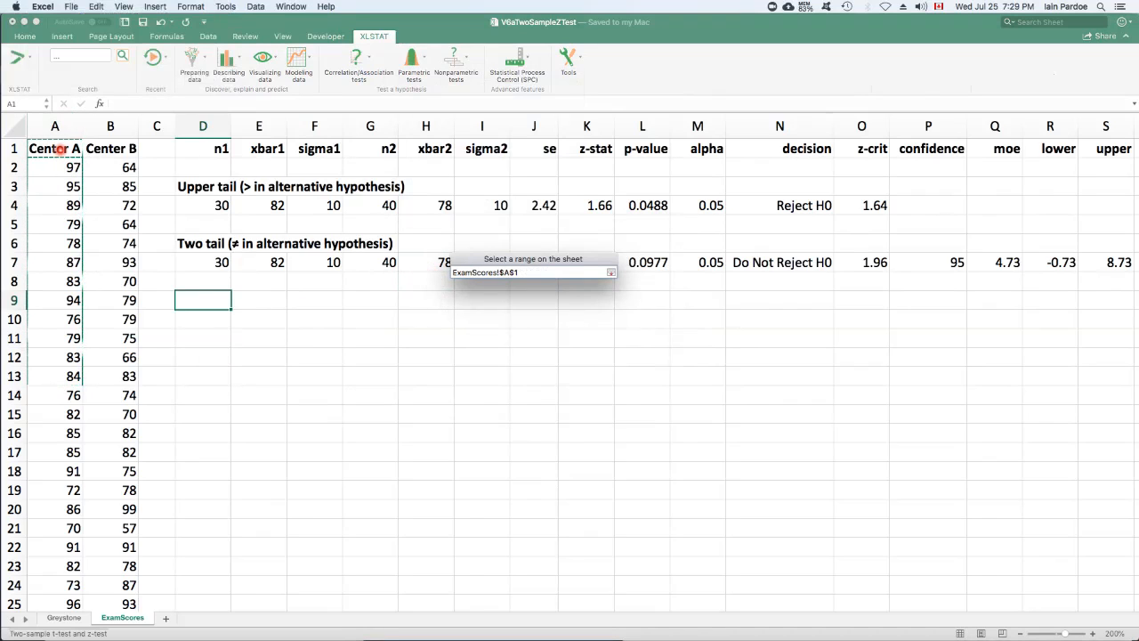
pyautogui.moveTo(59, 148); pyautogui.dragTo(55, 584)
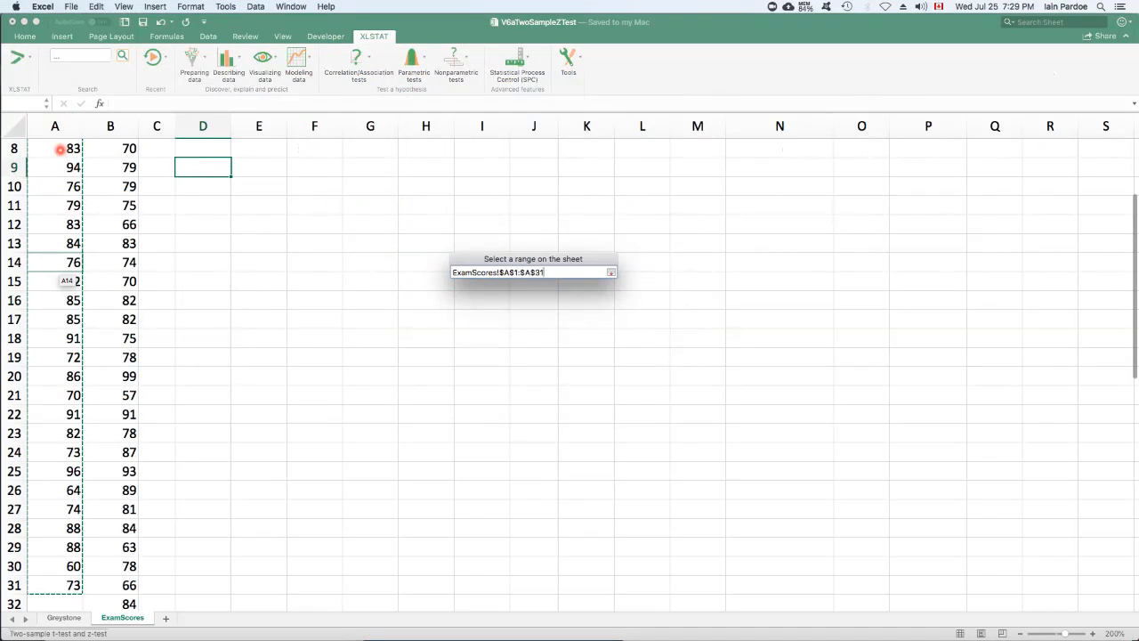
pyautogui.press('Return')
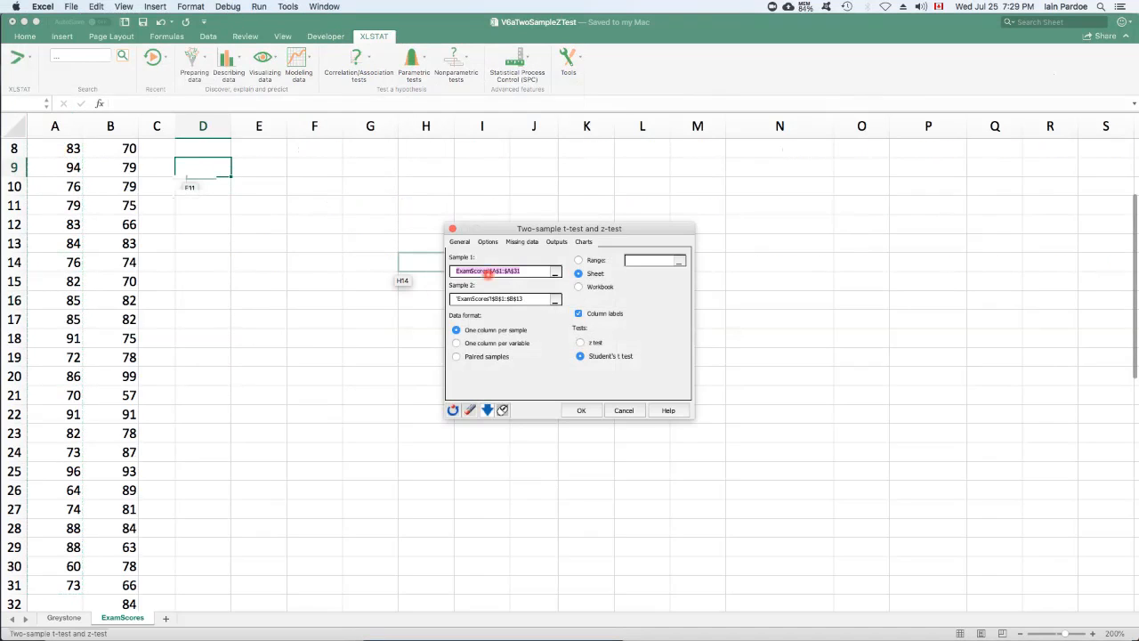
# Set Sample 2 to the Center B range B1:B41 on ExamScores
pyautogui.click(556, 299)
pyautogui.moveTo(113, 149); pyautogui.dragTo(128, 161)
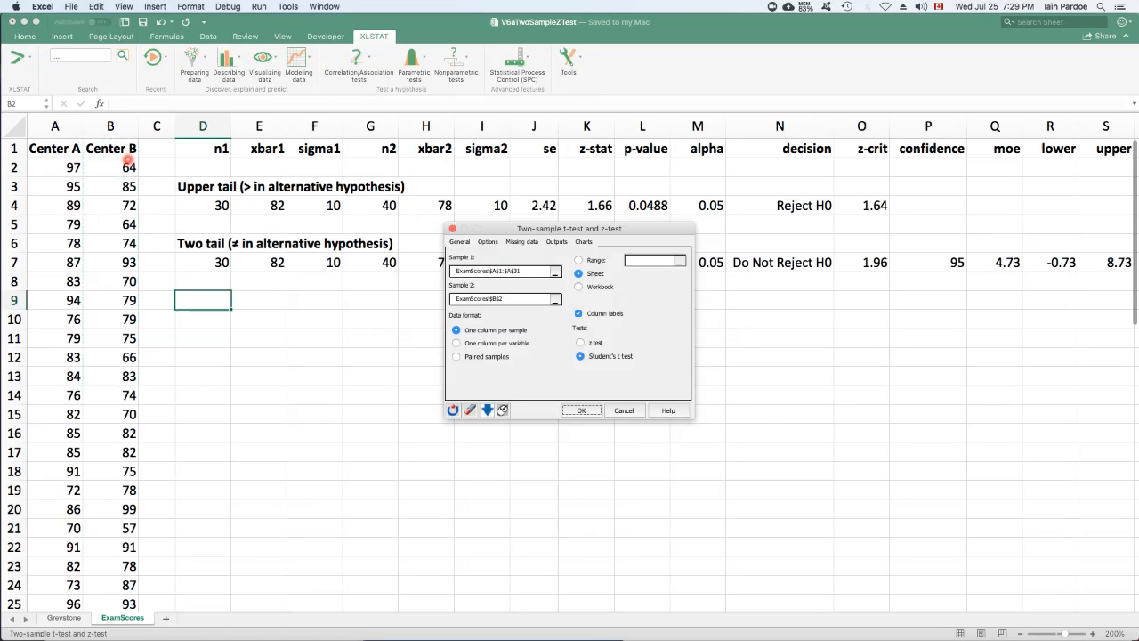
pyautogui.click(555, 300)
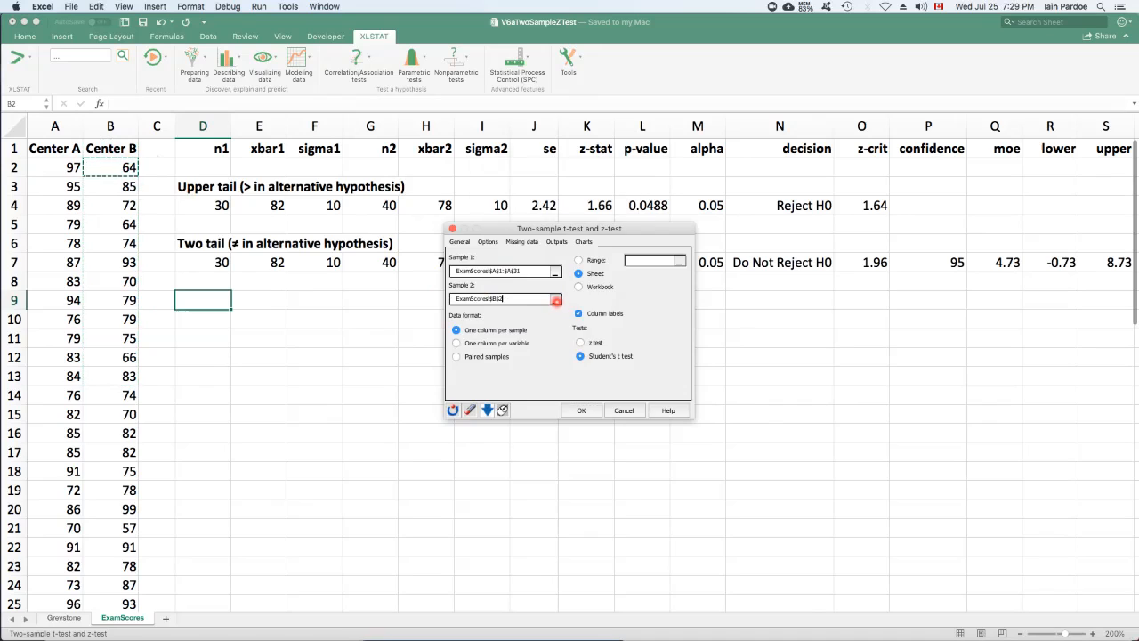
pyautogui.moveTo(105, 150); pyautogui.dragTo(105, 151)
pyautogui.press('super+shift+Down')
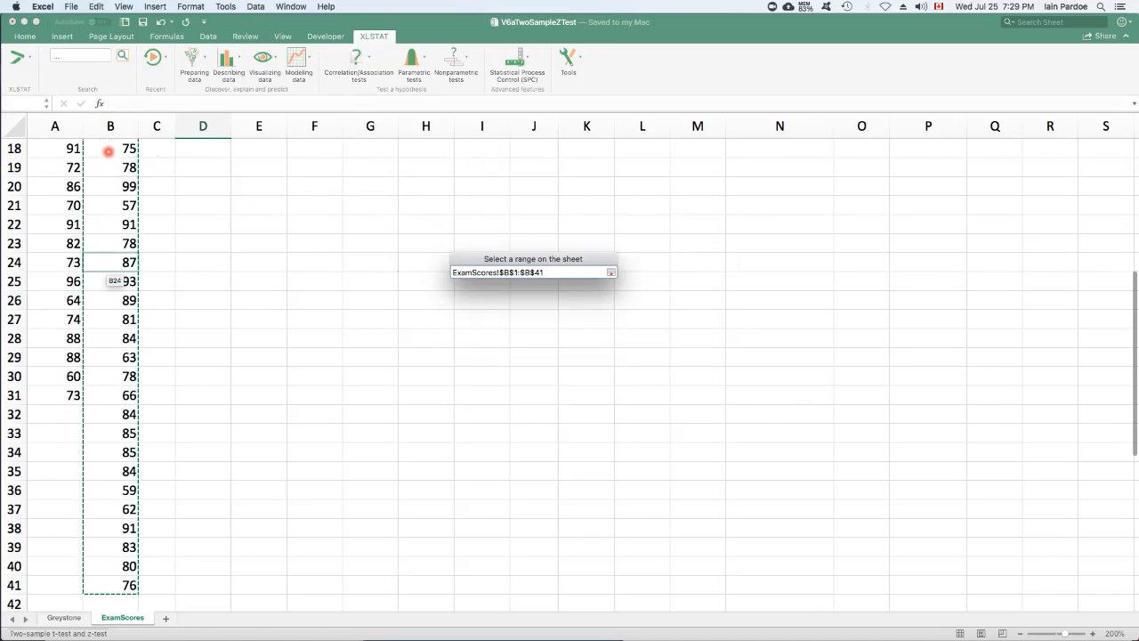
pyautogui.press('Return')
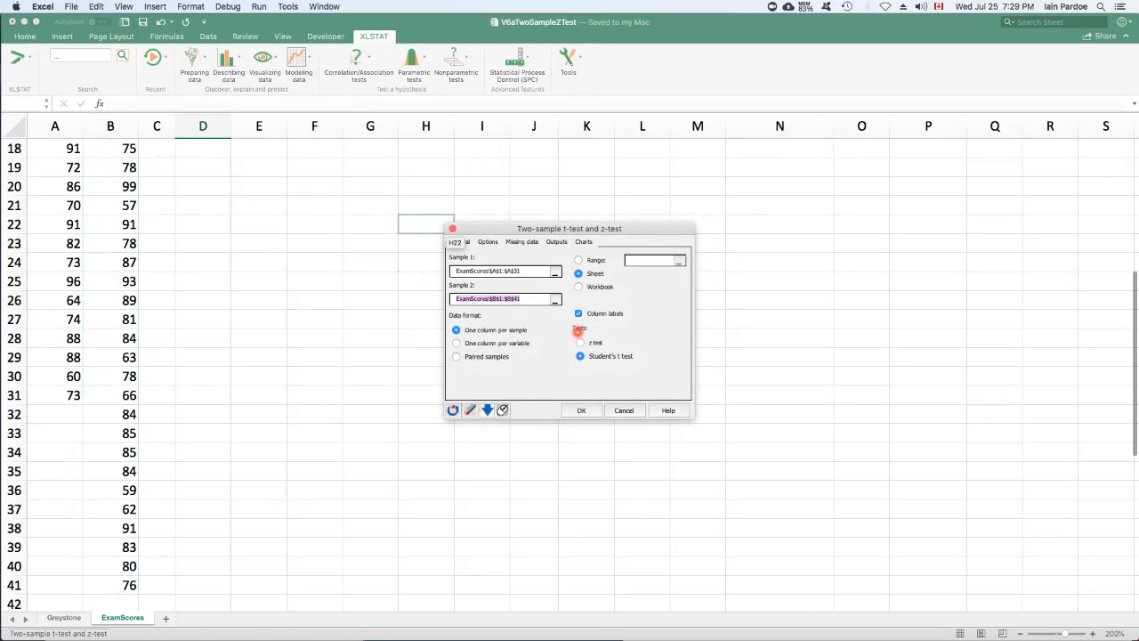
# Run the z test with alternative hypothesis Mean 1 - Mean 2 ≠ D, hypothesized difference 0, significance level 5% and both user-defined variances at 100
pyautogui.click(586, 342)
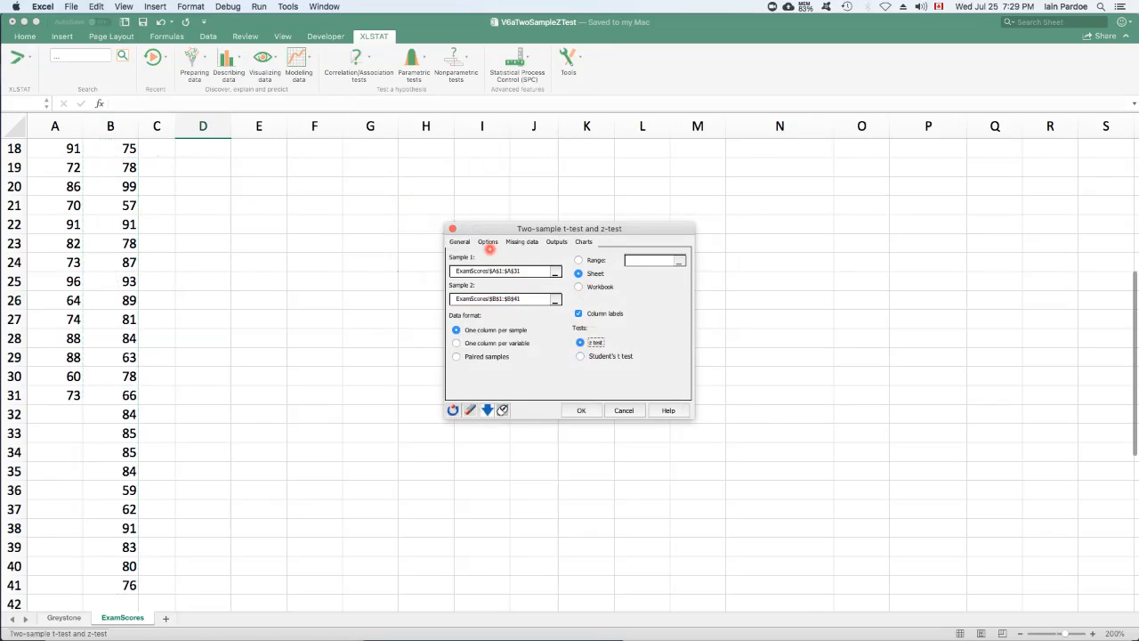
pyautogui.click(489, 242)
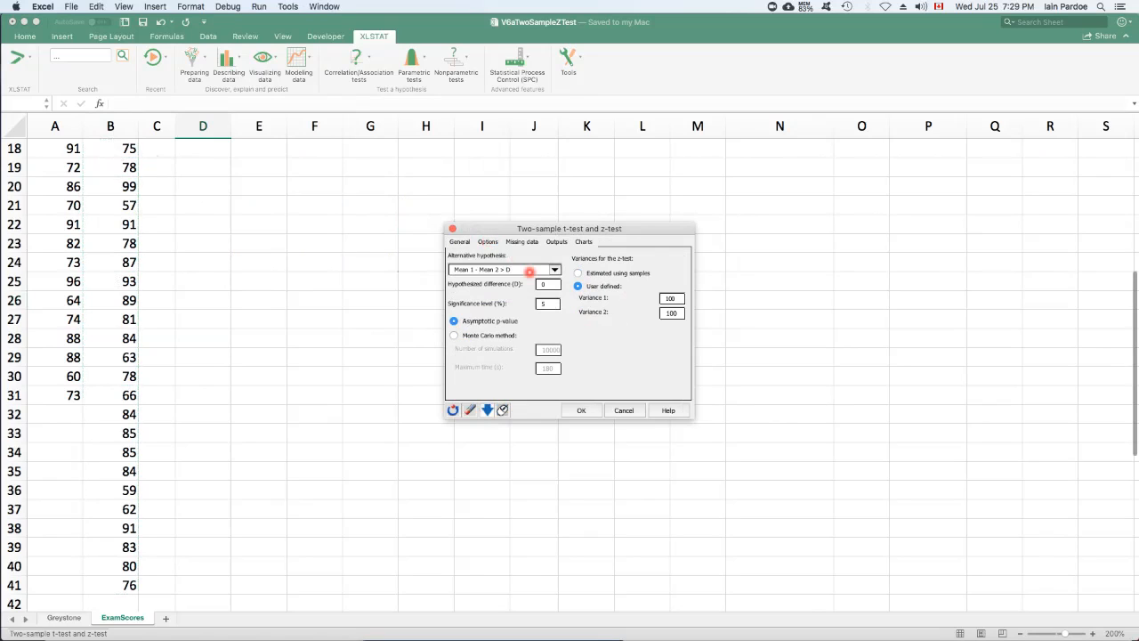
pyautogui.click(554, 268)
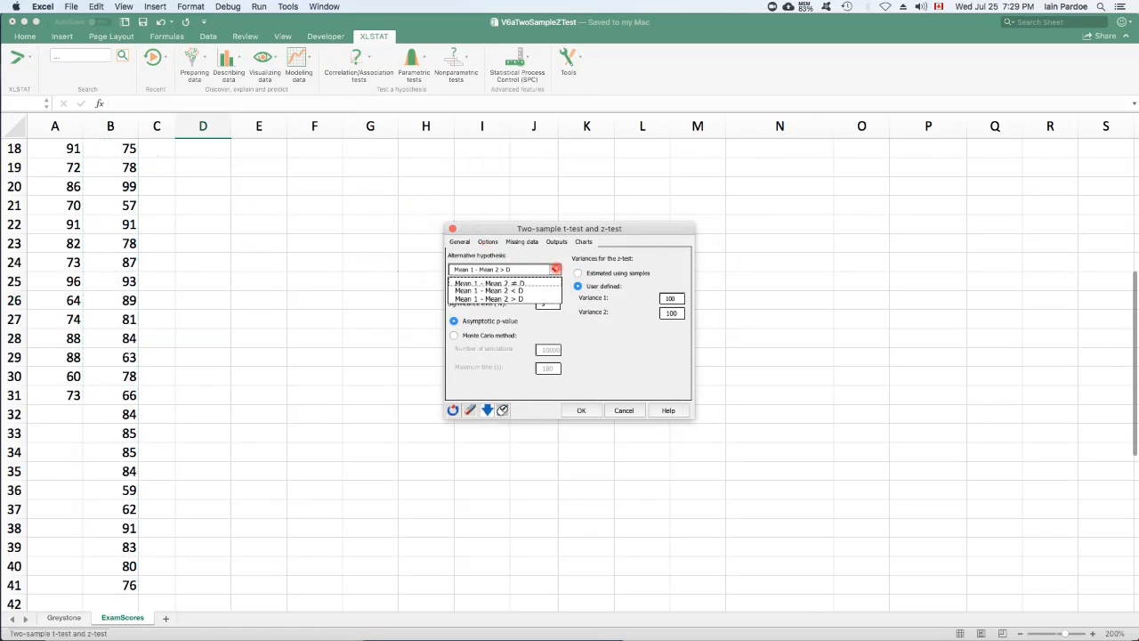
pyautogui.click(540, 282)
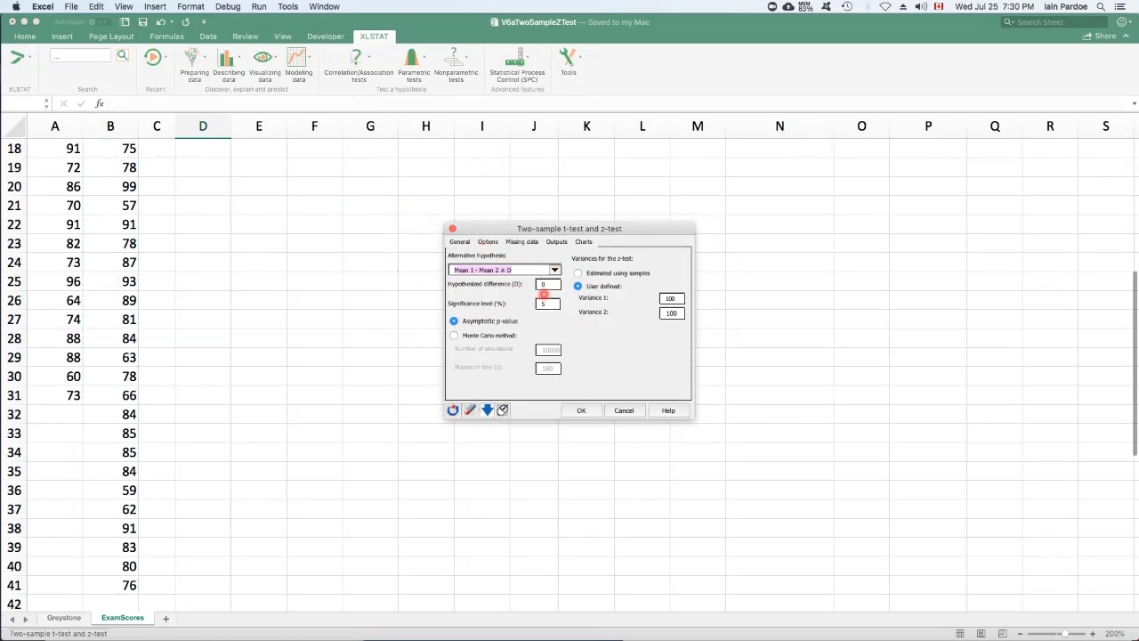
pyautogui.click(549, 284)
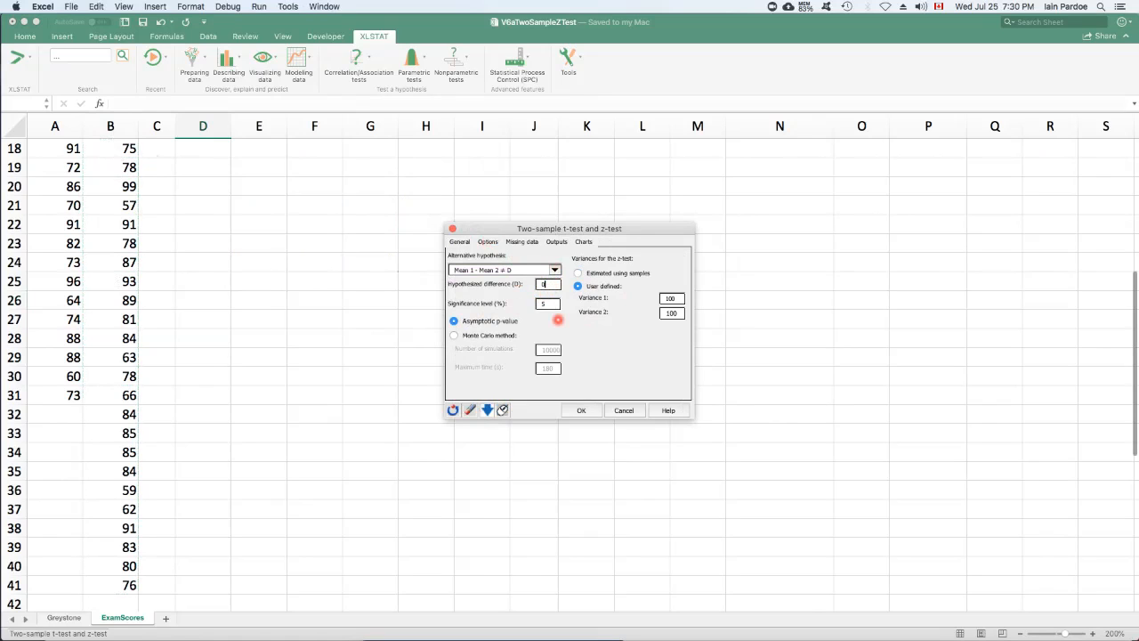
pyautogui.click(554, 303)
pyautogui.click(680, 299)
pyautogui.click(674, 312)
pyautogui.click(581, 410)
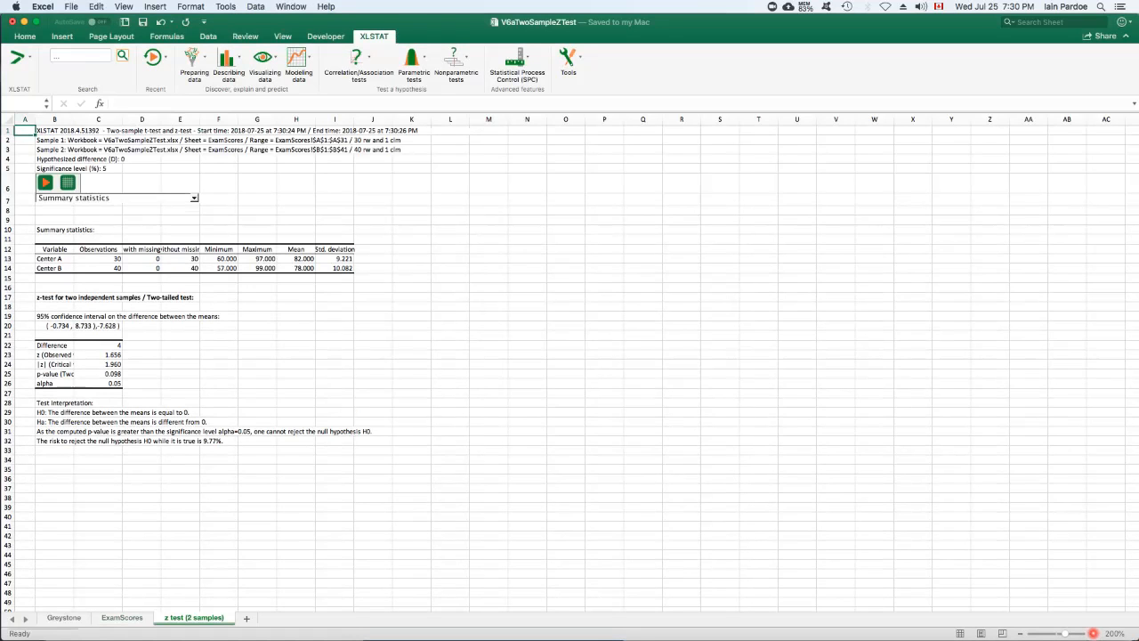
# Examine the summary statistics, confidence interval, z and p-values, and test interpretation on the z test (2 samples) sheet
pyautogui.click(1092, 633)
pyautogui.click(1093, 633)
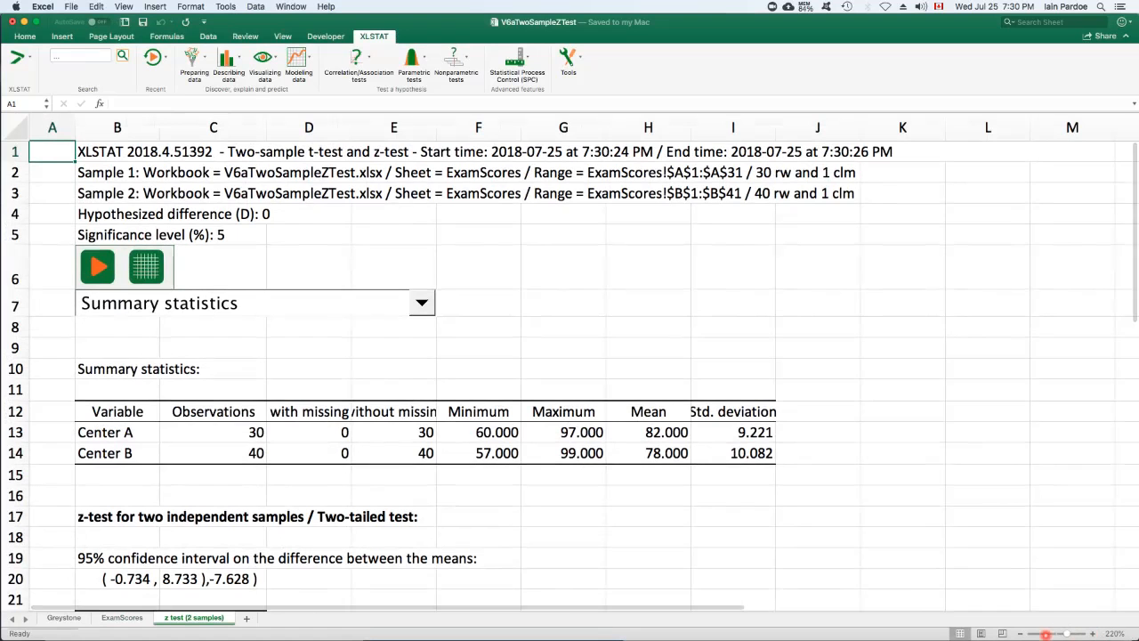
pyautogui.click(1021, 633)
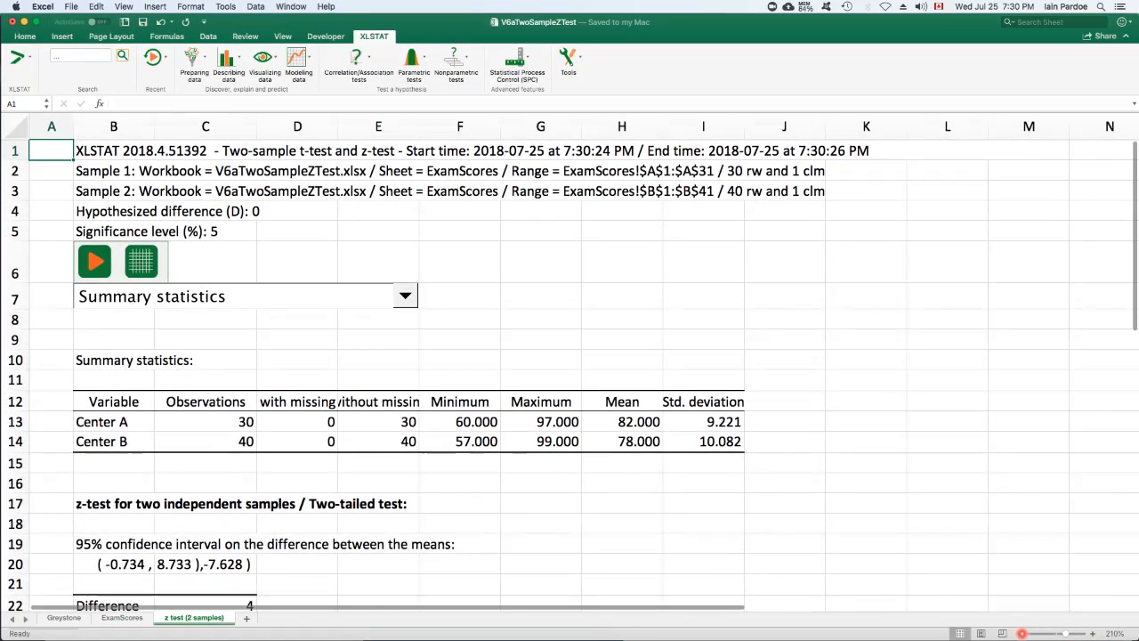
pyautogui.click(1022, 632)
pyautogui.click(1022, 633)
pyautogui.click(1021, 633)
pyautogui.click(1022, 632)
pyautogui.click(1022, 633)
pyautogui.click(1022, 633)
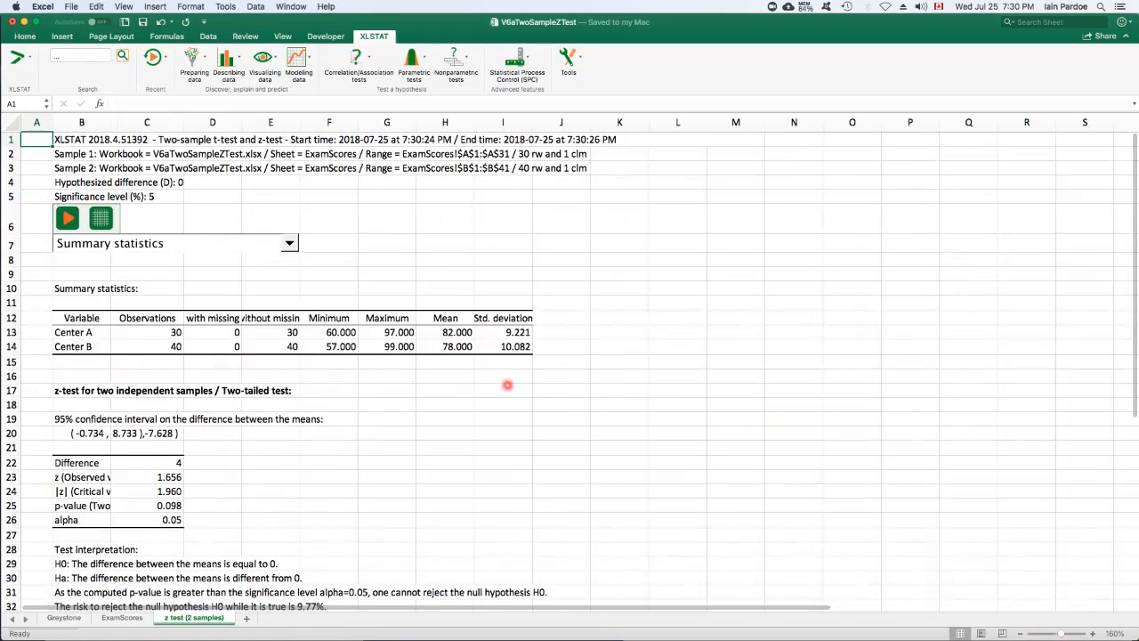
pyautogui.scroll(-2, 504, 383)
pyautogui.scroll(-8, 504, 384)
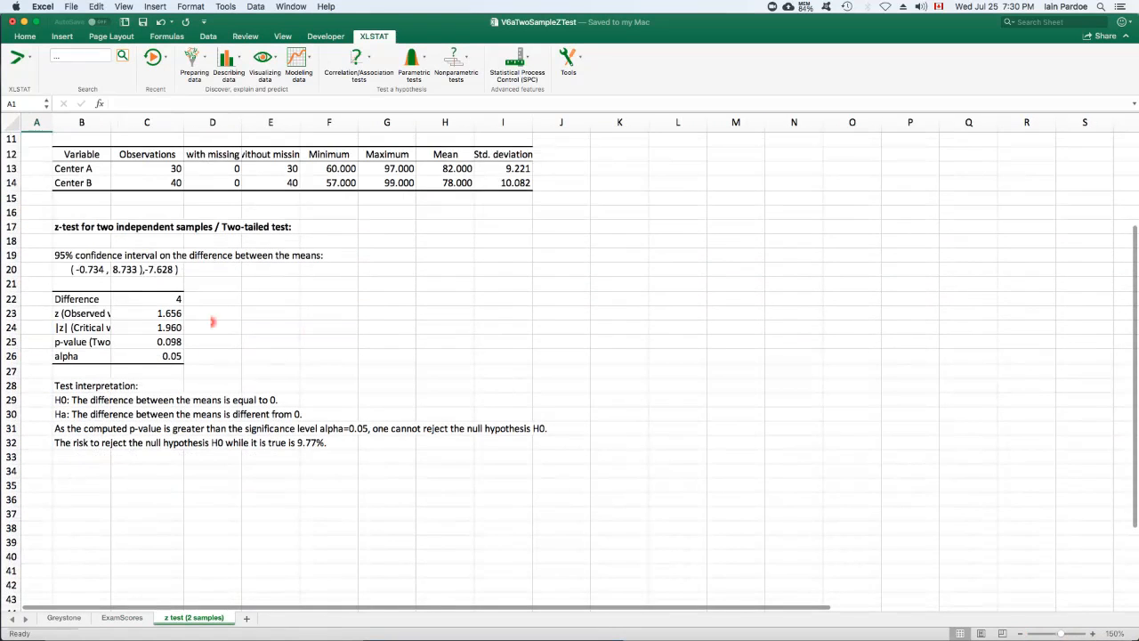
# Check XLSTAT's observed z value, then display the two-tail z-stat in K7 on ExamScores with three decimal places
pyautogui.click(155, 314)
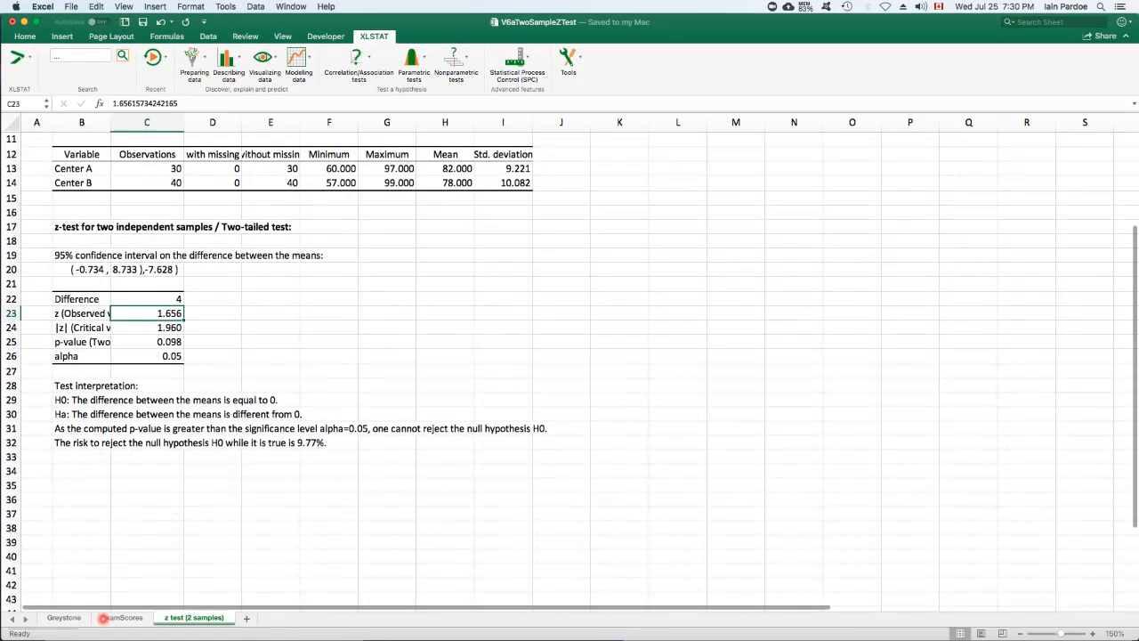
pyautogui.click(122, 617)
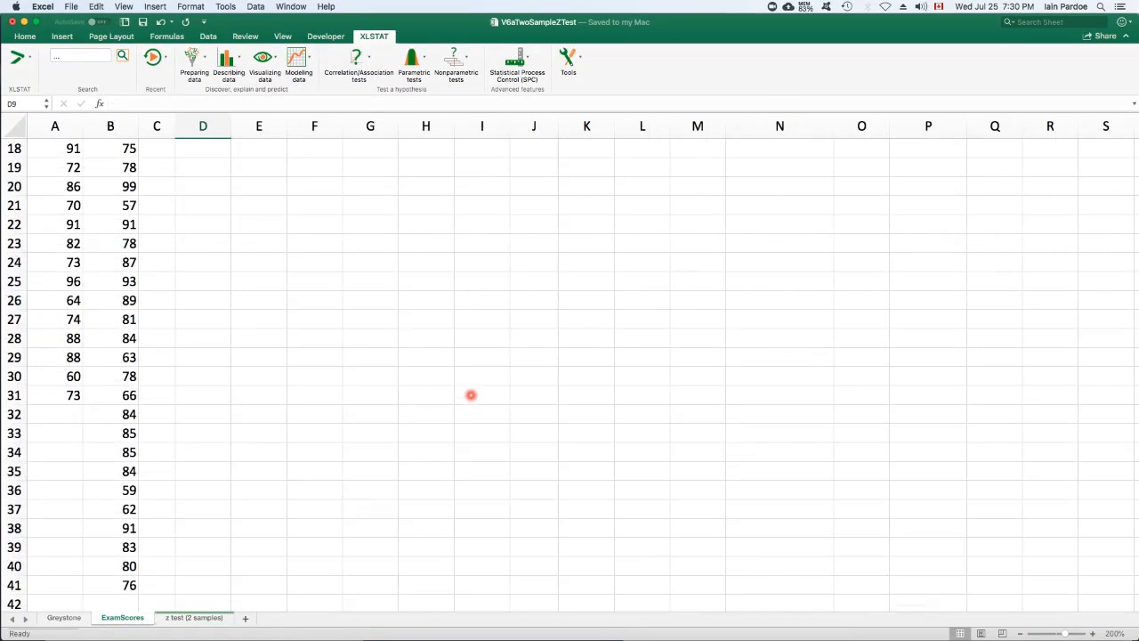
pyautogui.scroll(17, 471, 406)
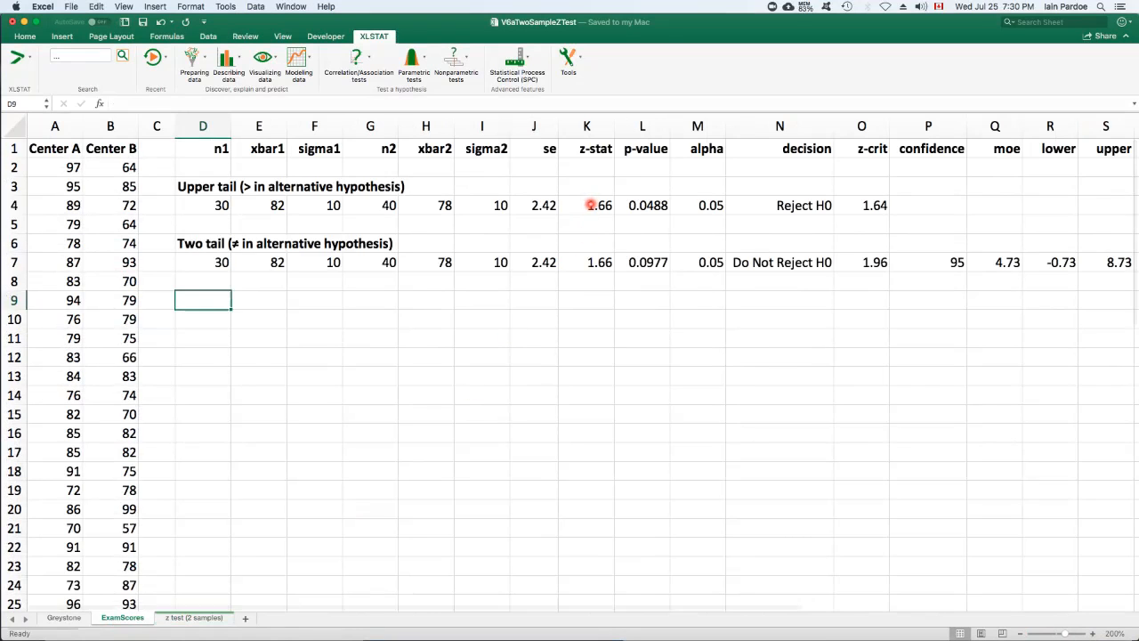
pyautogui.click(596, 262)
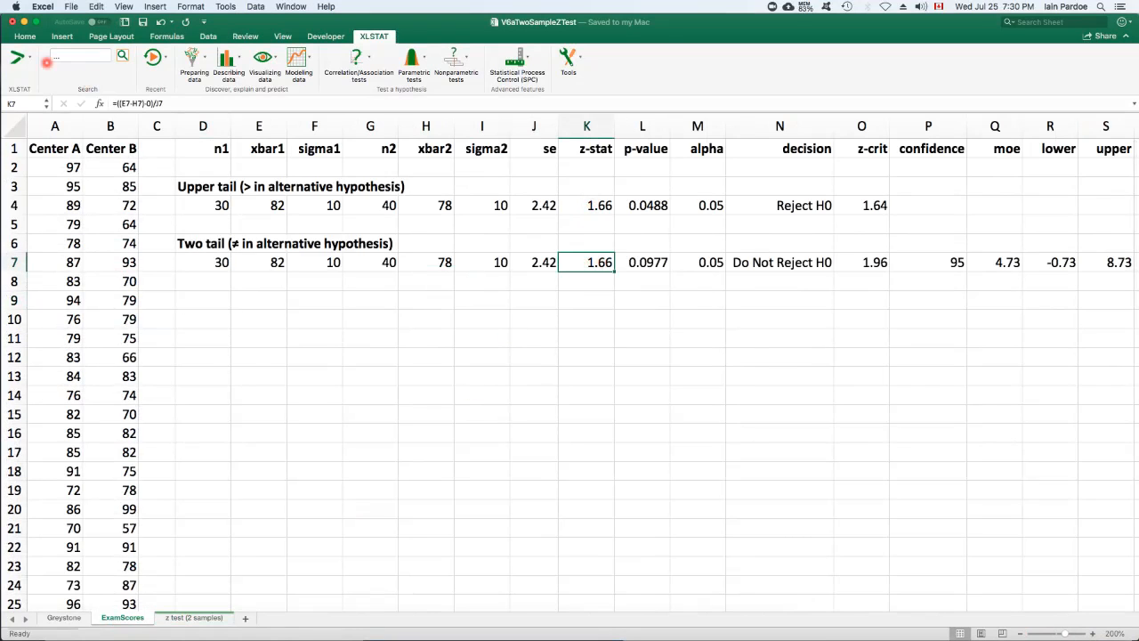
pyautogui.click(22, 36)
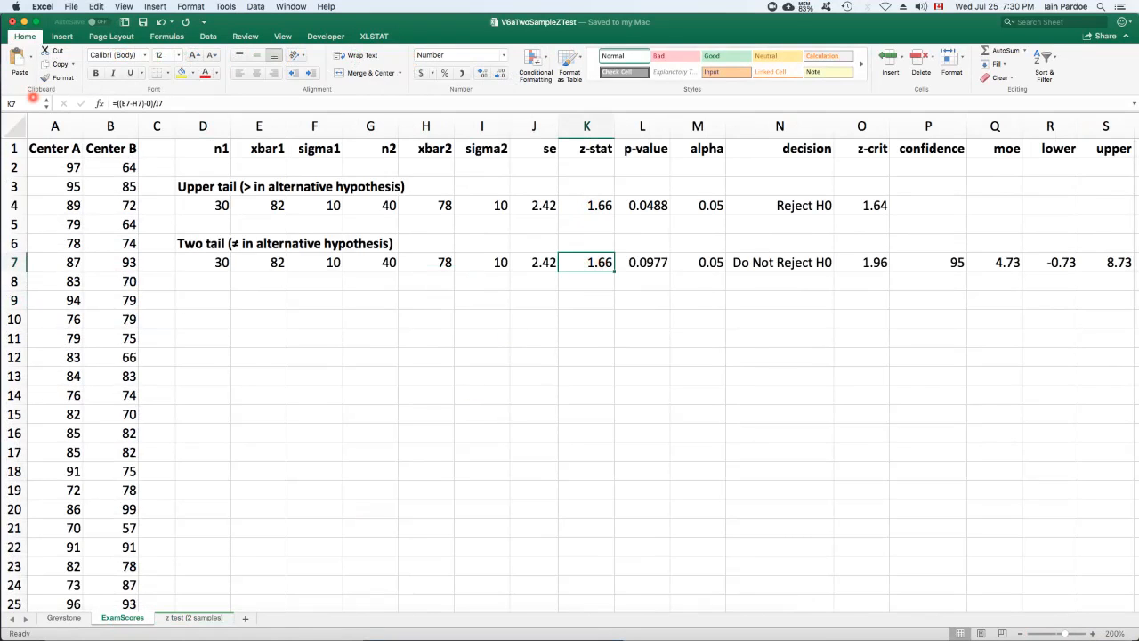
pyautogui.click(482, 73)
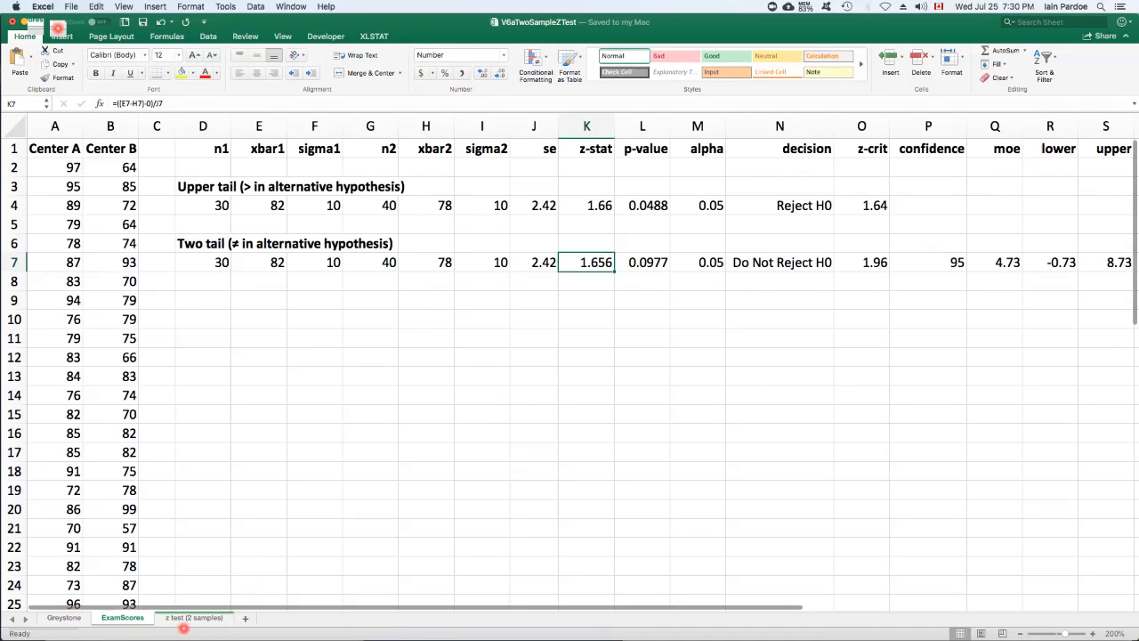
# Compare the critical z and two-tailed p-value on the z test sheet with ExamScores' p-value in L7, and read the test interpretation
pyautogui.click(191, 617)
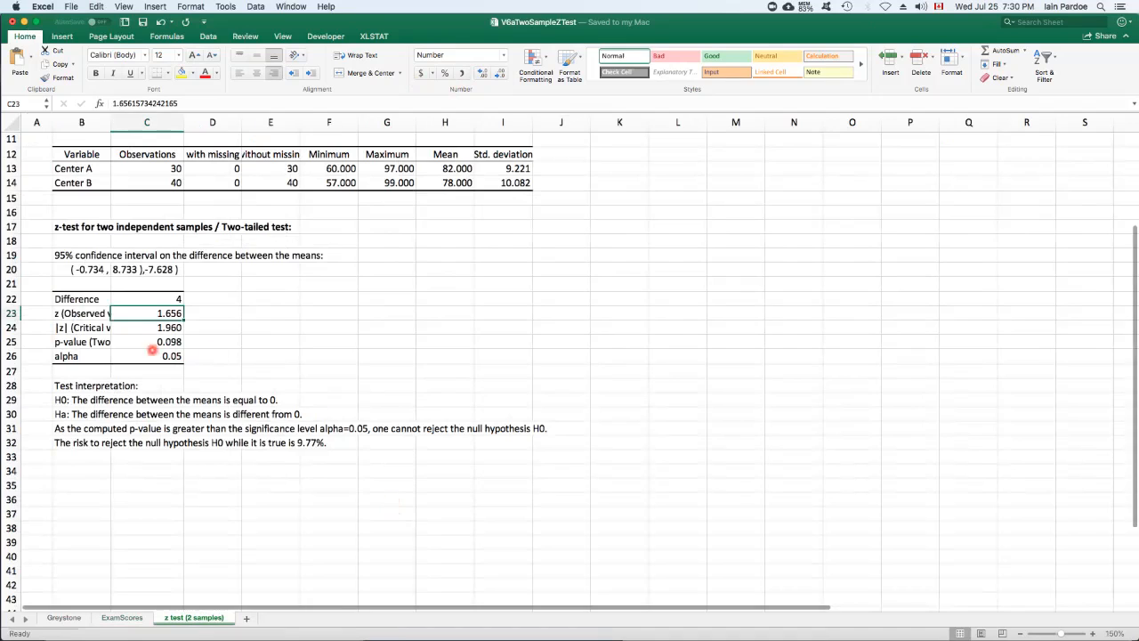
pyautogui.click(143, 326)
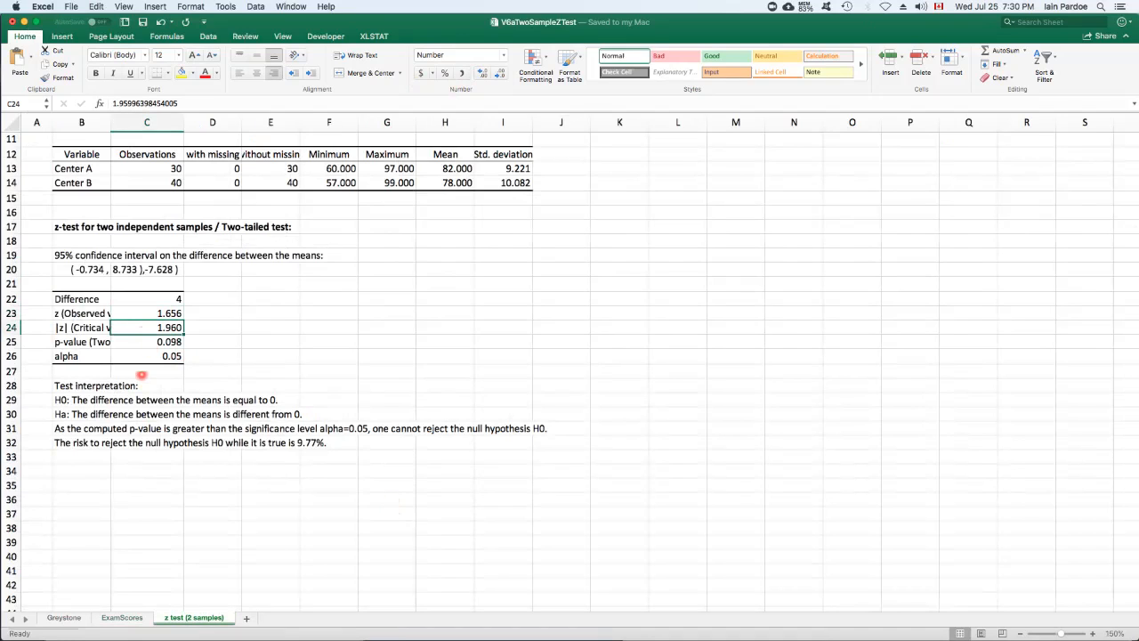
pyautogui.click(153, 342)
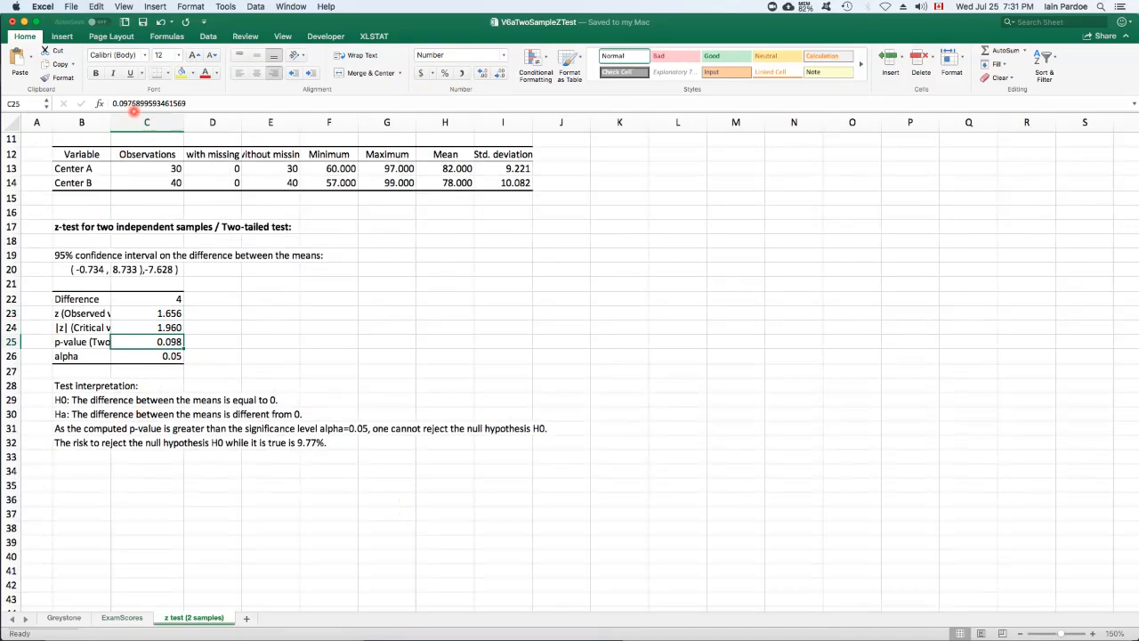
pyautogui.moveTo(66, 625)
pyautogui.click(122, 617)
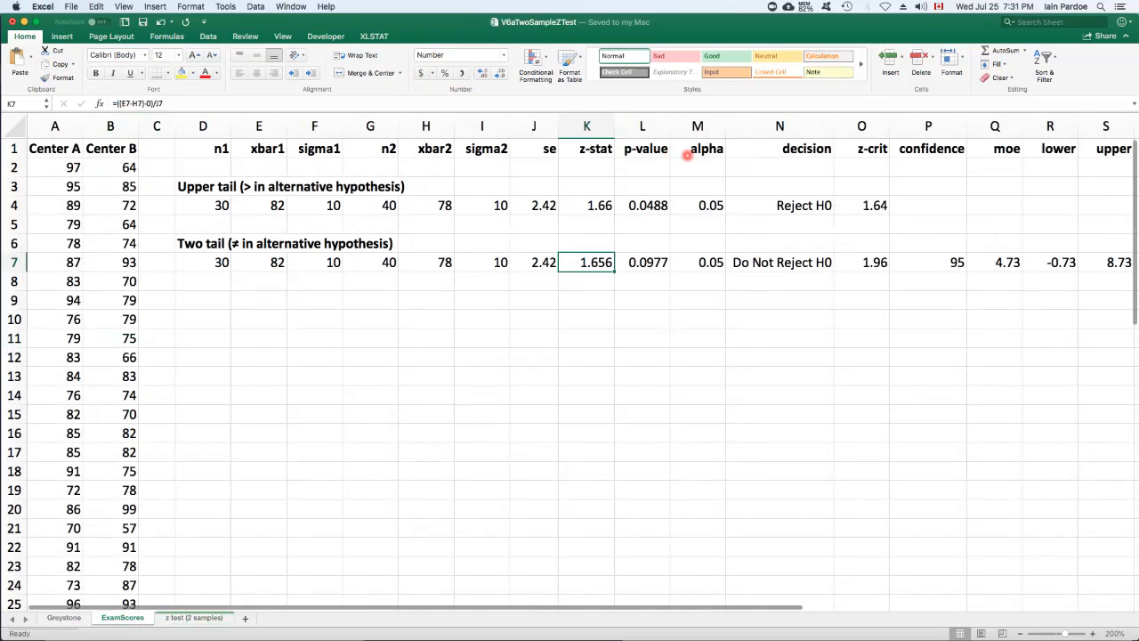
pyautogui.click(651, 260)
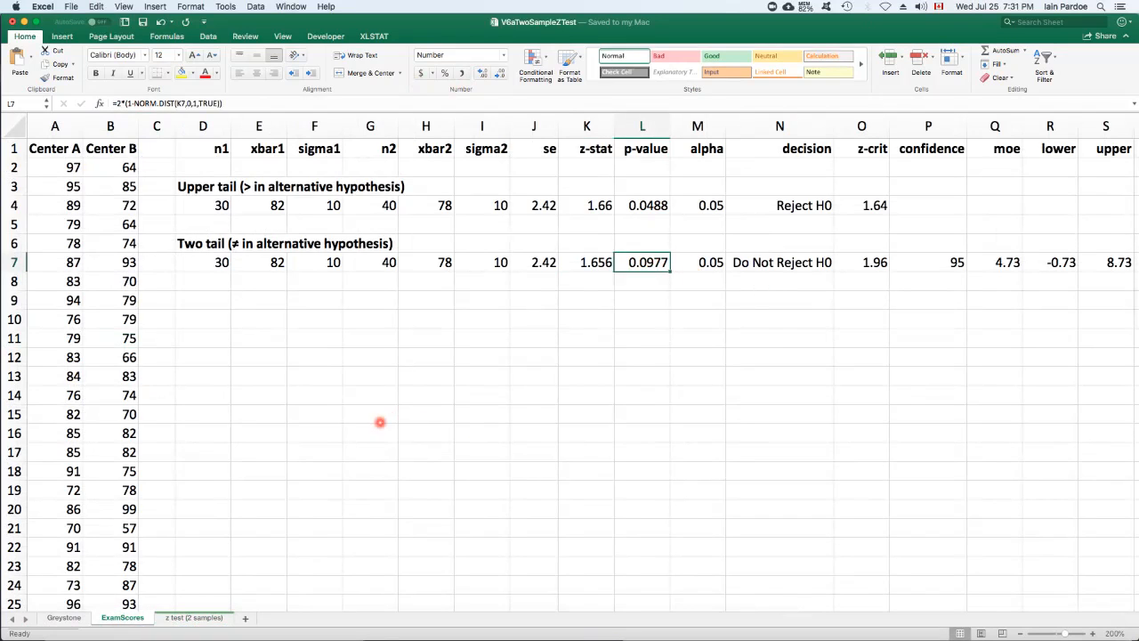
pyautogui.click(178, 618)
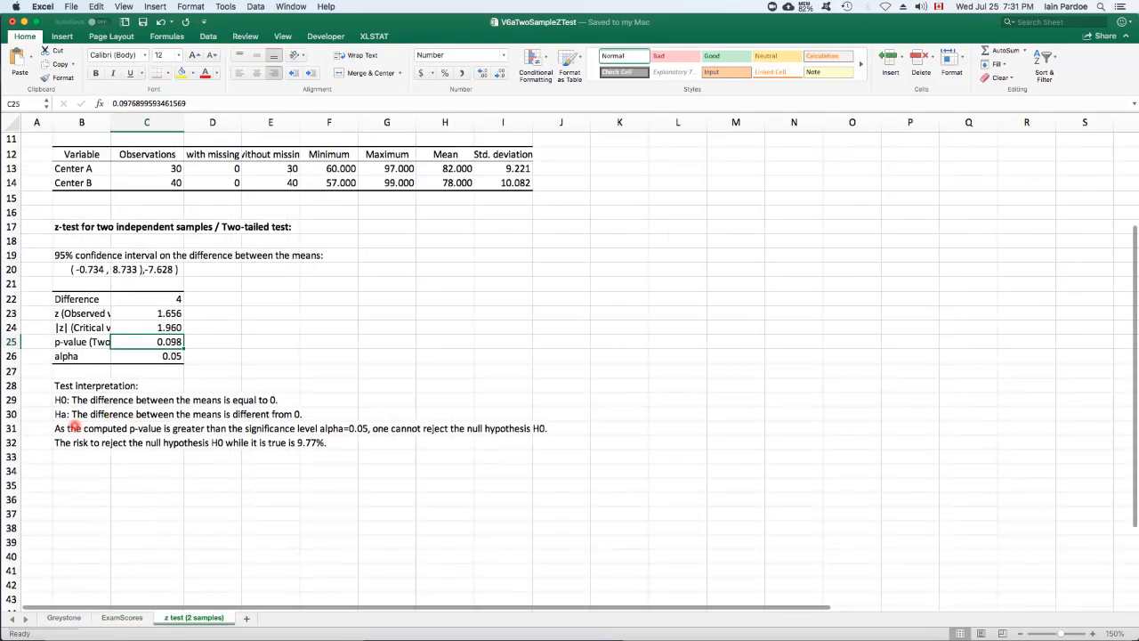
pyautogui.click(75, 430)
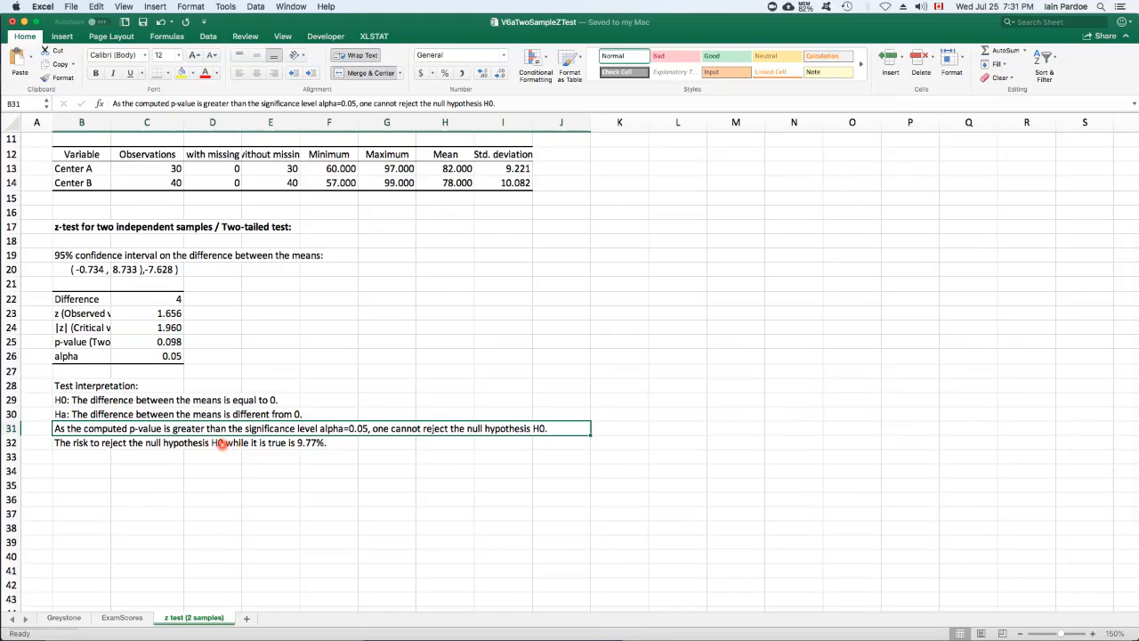
# Check XLSTAT's confidence interval bounds, then display the lower and upper limits in R7:S7 on ExamScores with three decimal places
pyautogui.click(85, 269)
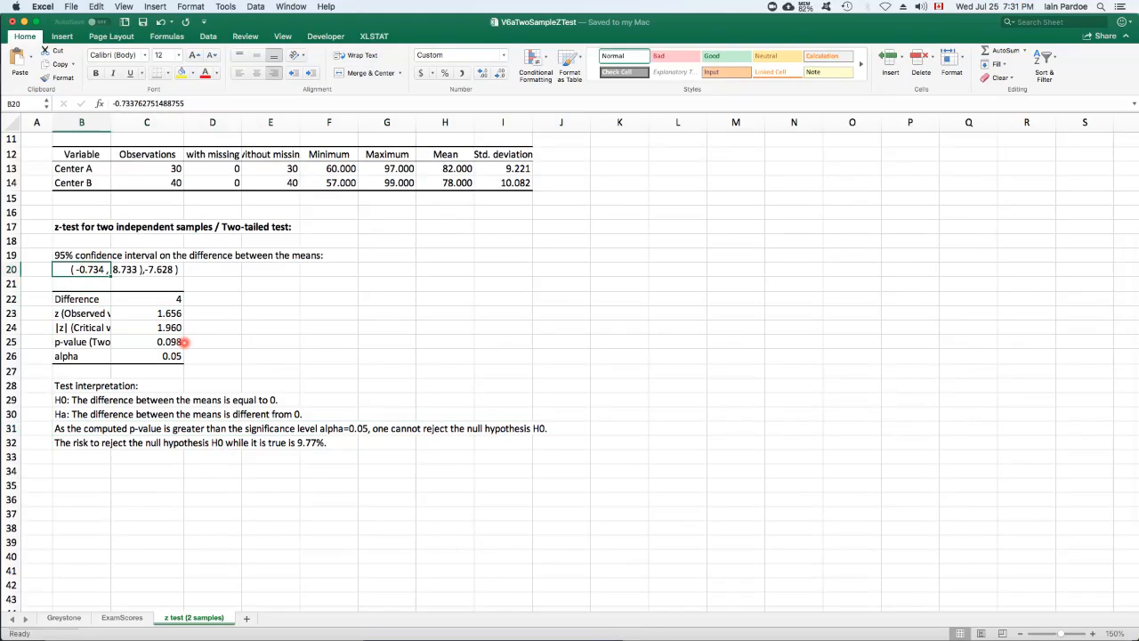
pyautogui.press('Right')
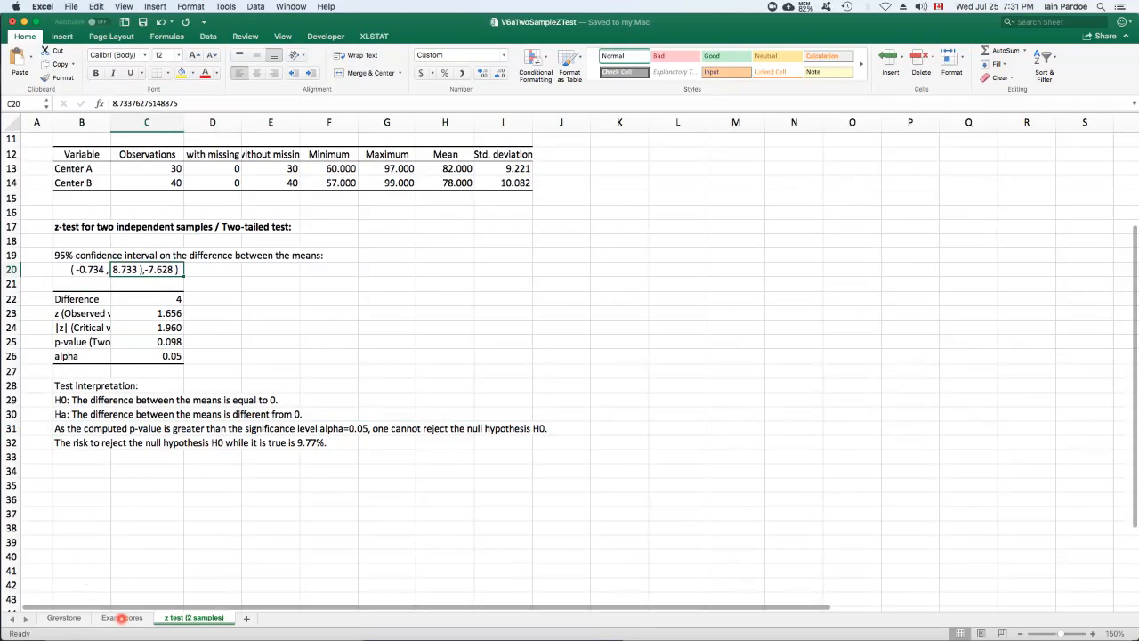
pyautogui.click(141, 617)
pyautogui.moveTo(1055, 263); pyautogui.dragTo(1113, 263)
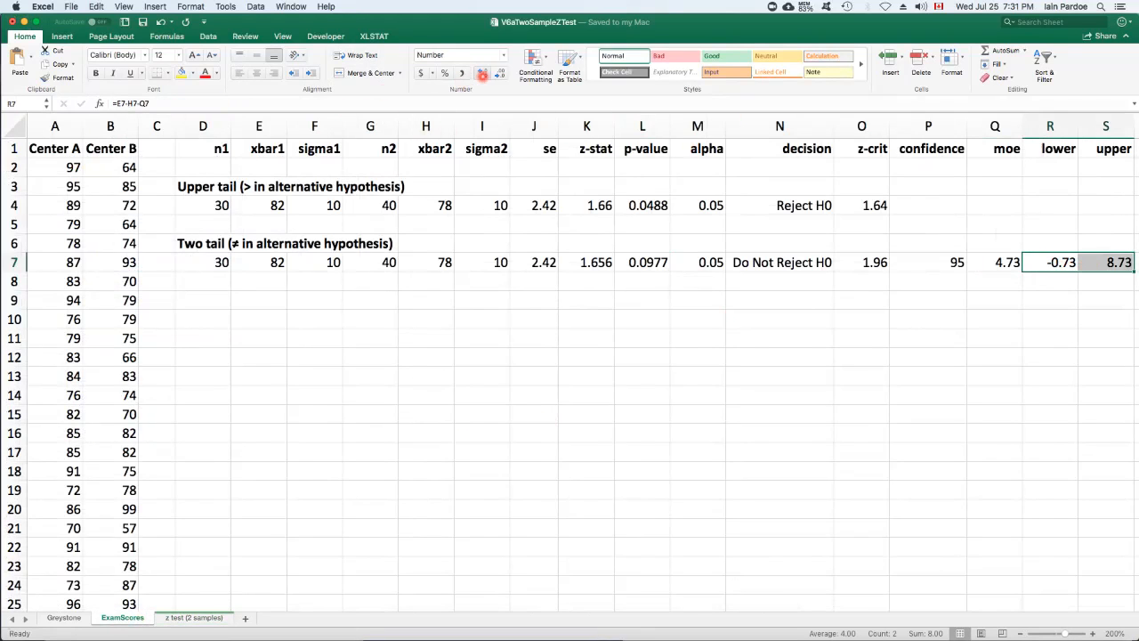
pyautogui.click(483, 73)
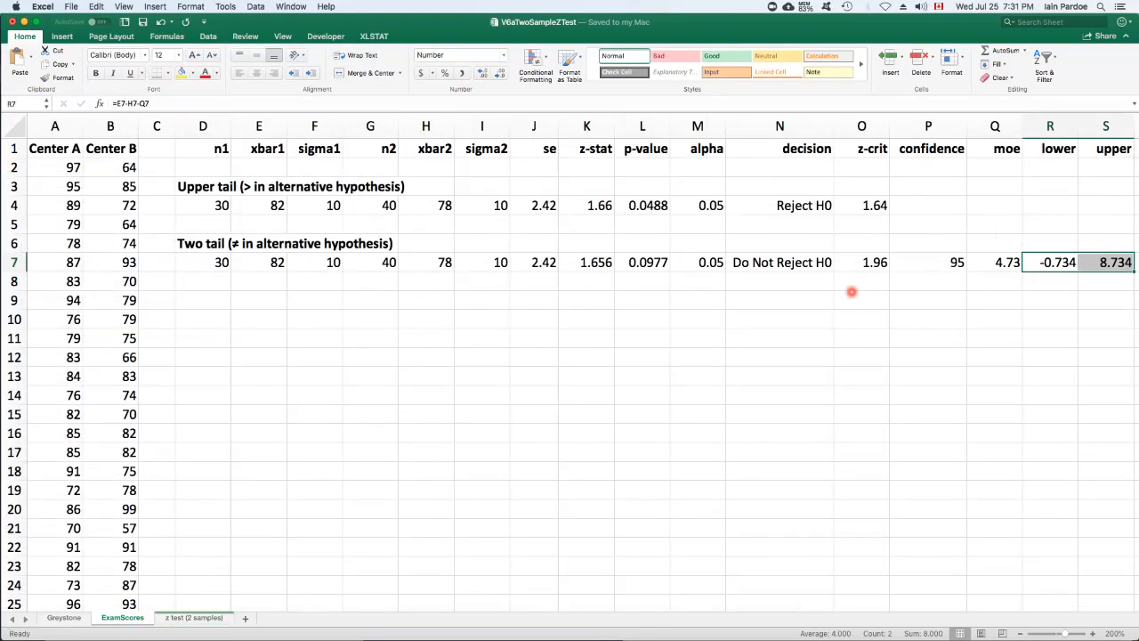
pyautogui.click(1054, 264)
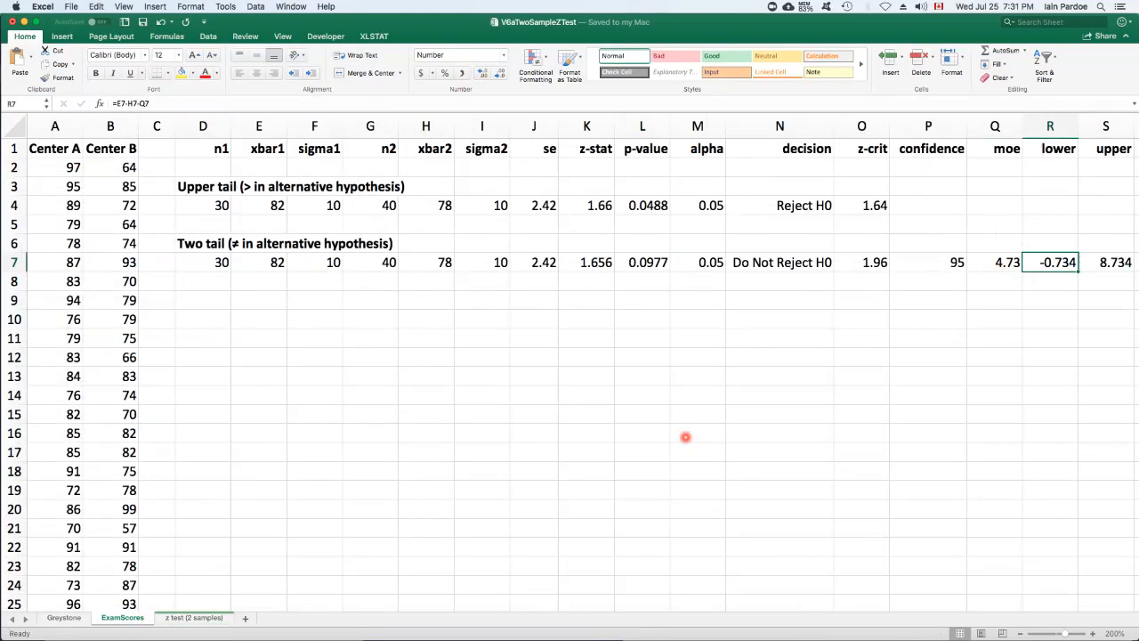